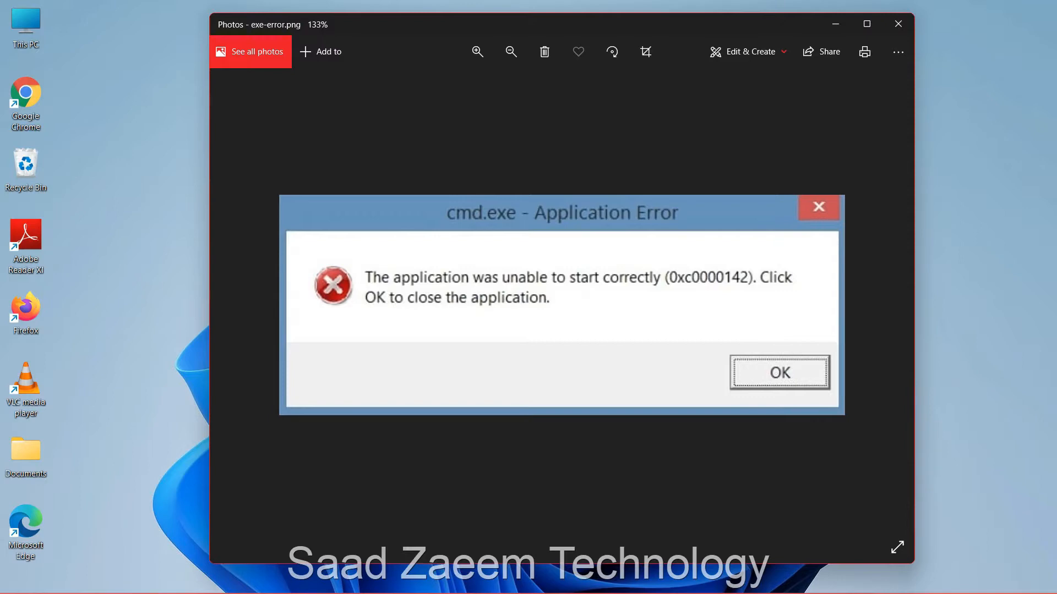
Step: Close the error image, then open the Windows Temp folder by running "temp" and grant access to it
{"action": "key", "text": "alt+F4"}
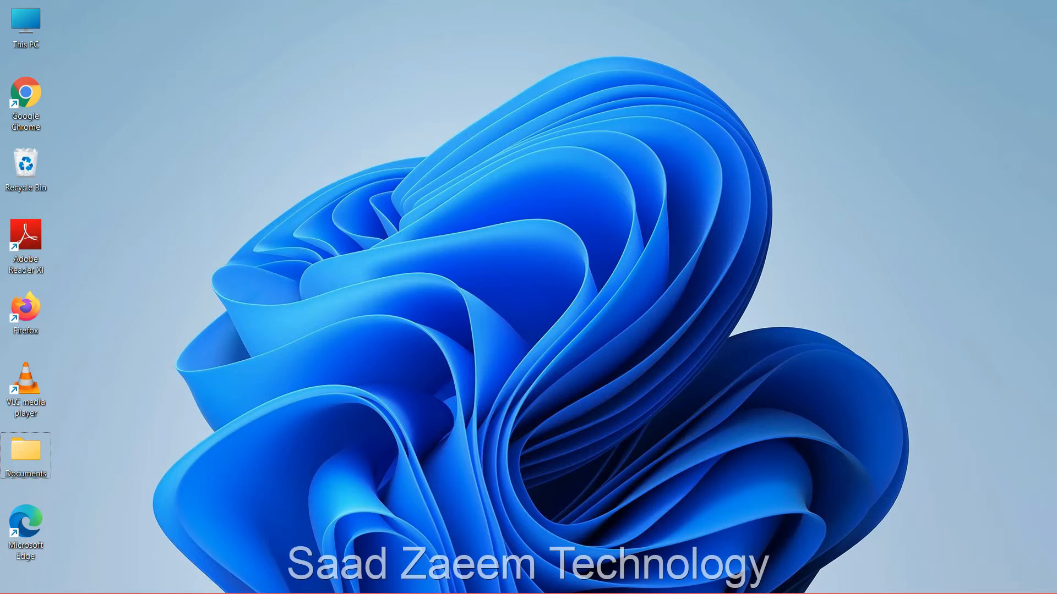
{"action": "key", "text": "super"}
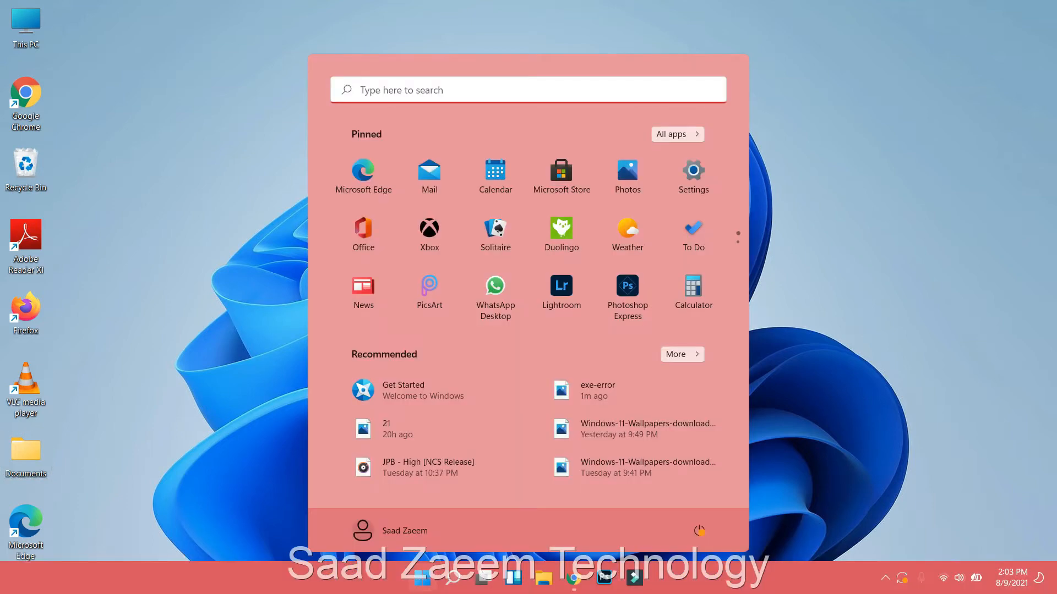
{"action": "left_click", "coordinate": [572, 90]}
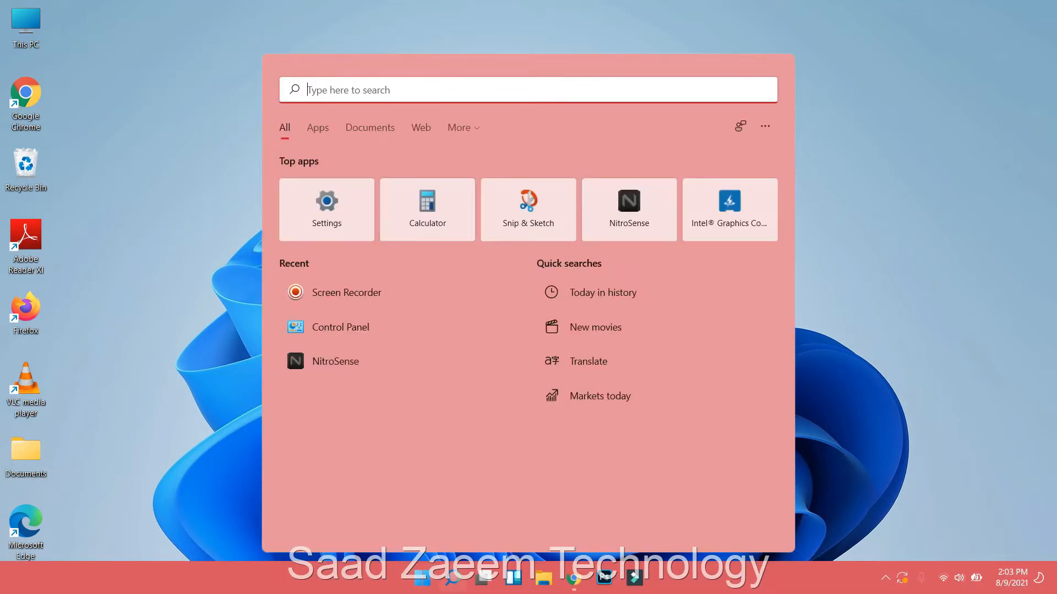
{"action": "type", "text": "run"}
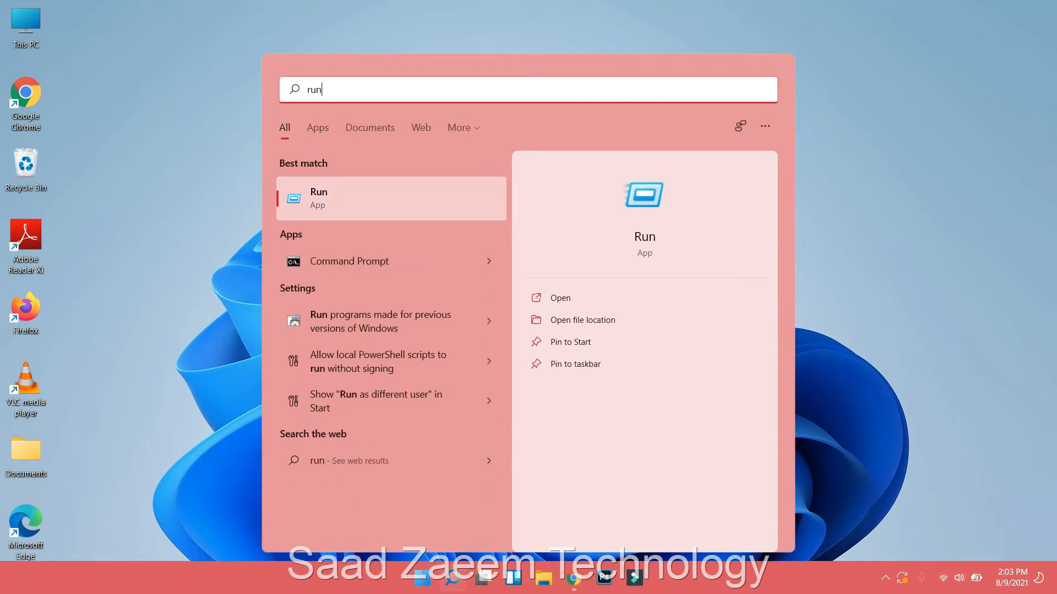
{"action": "key", "text": "Return"}
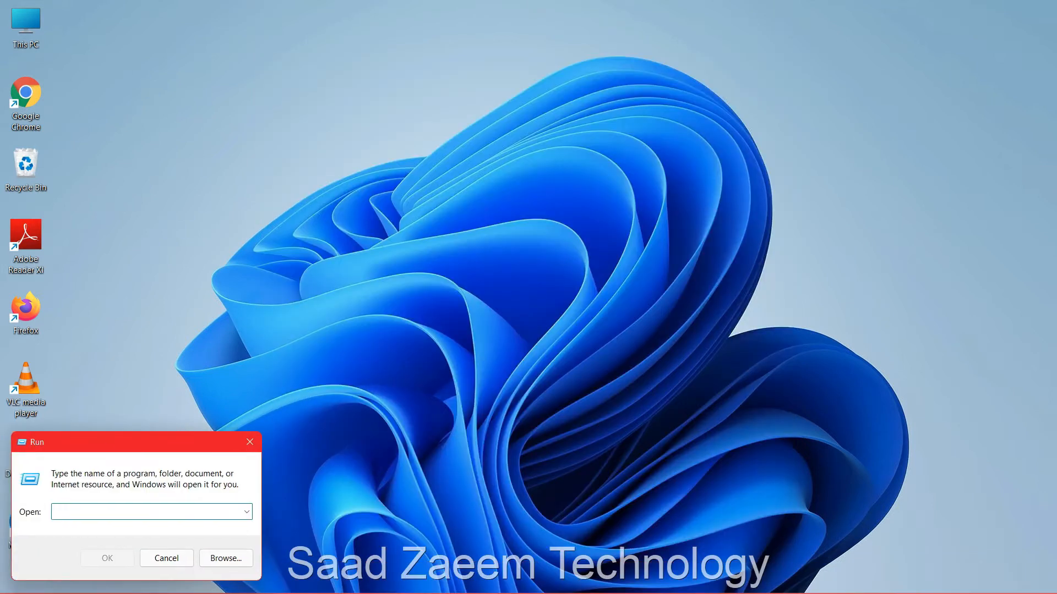
{"action": "type", "text": "temp"}
{"action": "key", "text": "Return"}
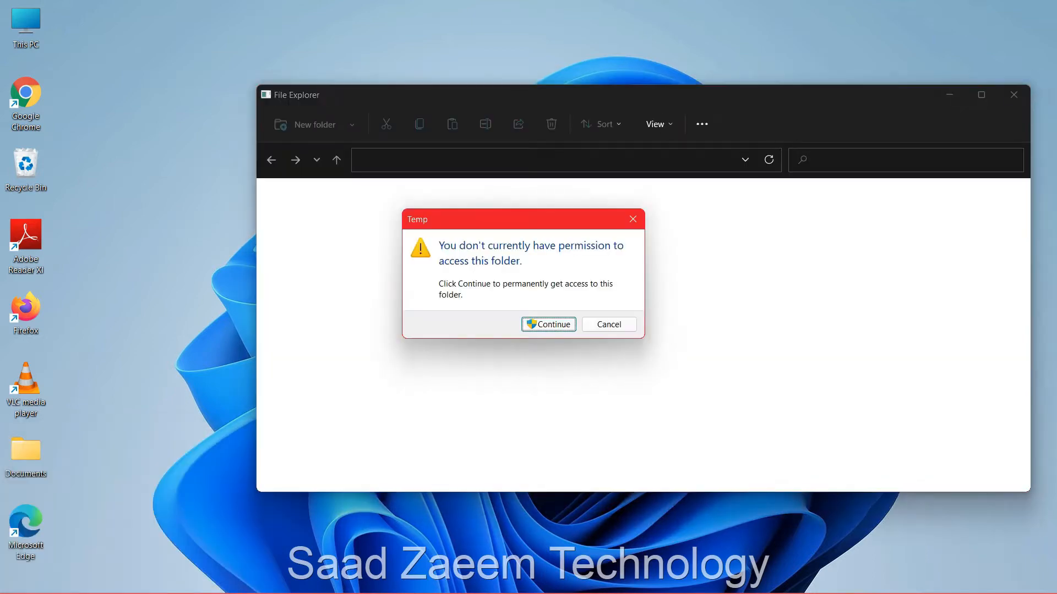
{"action": "key", "text": "Return"}
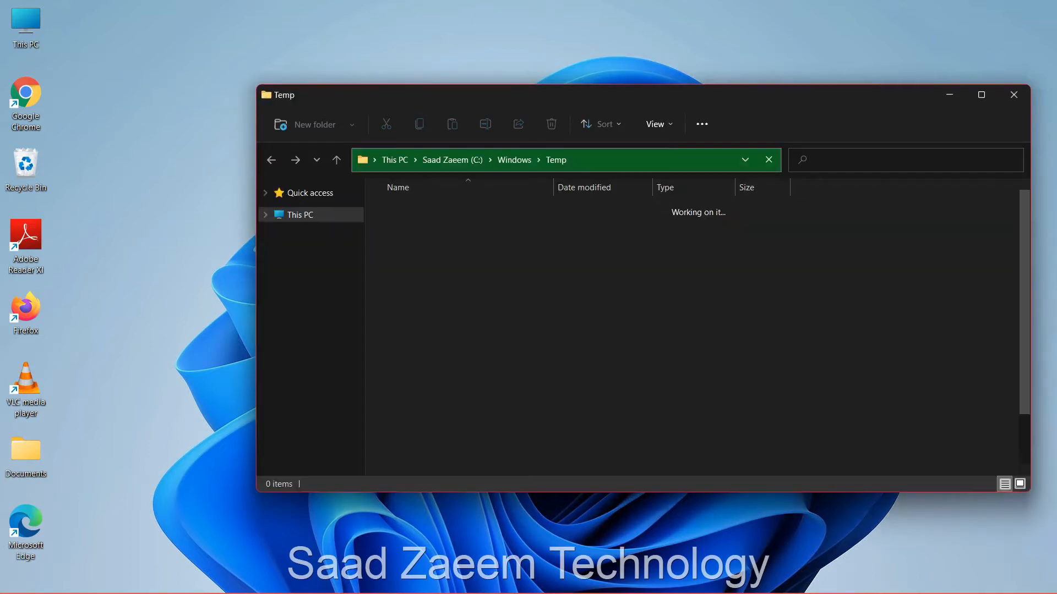
Step: Delete everything in the Windows Temp folder, skipping all files in use, and close the folder window
{"action": "left_click_drag", "start_coordinate": [511, 98], "coordinate": [450, 49]}
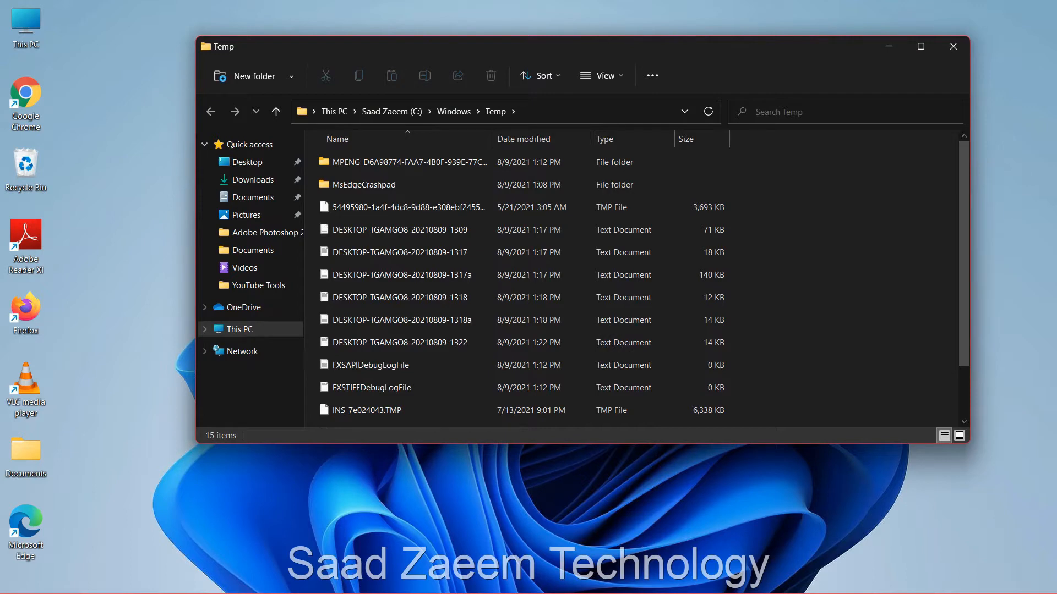
{"action": "key", "text": "ctrl+a"}
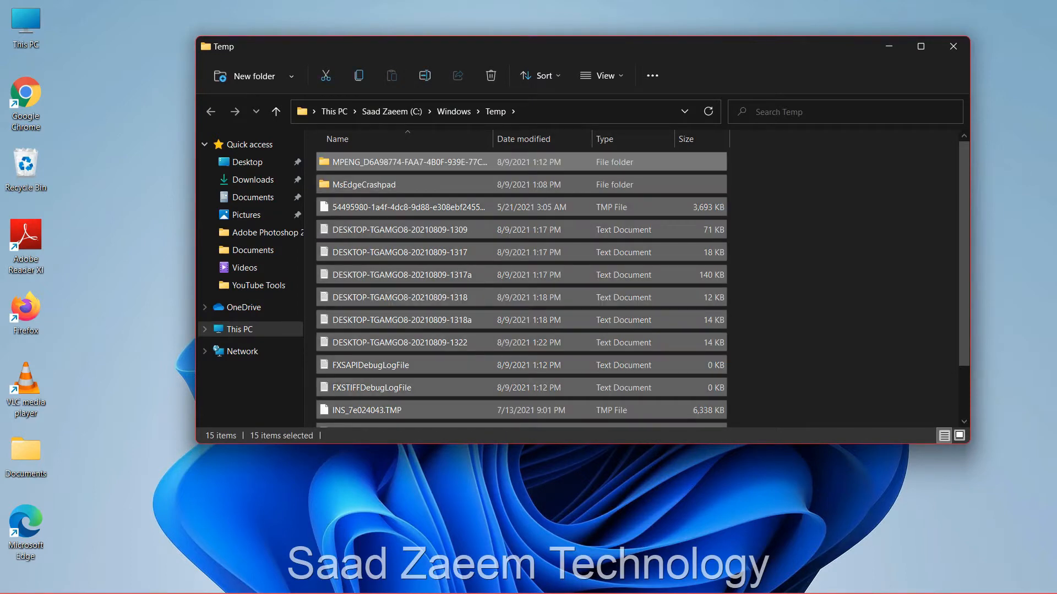
{"action": "key", "text": "Delete"}
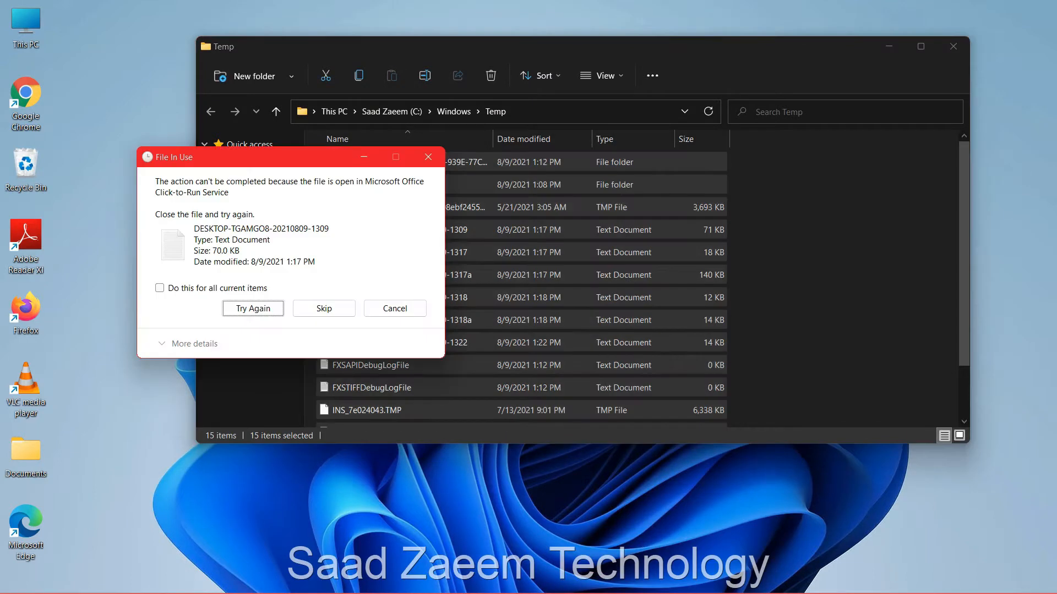
{"action": "left_click", "coordinate": [160, 288]}
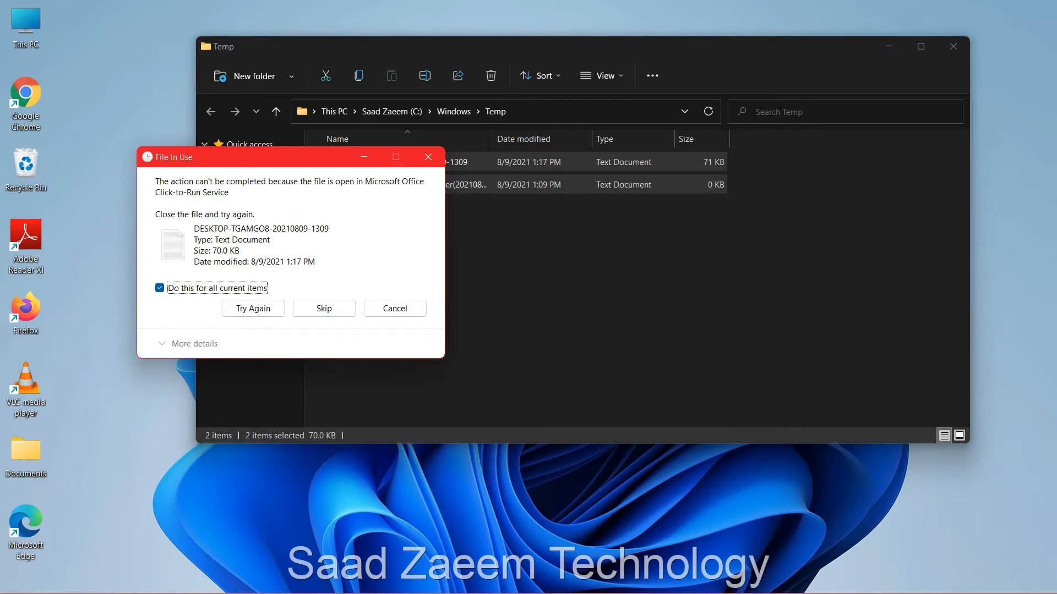
{"action": "left_click_drag", "start_coordinate": [264, 157], "coordinate": [465, 104]}
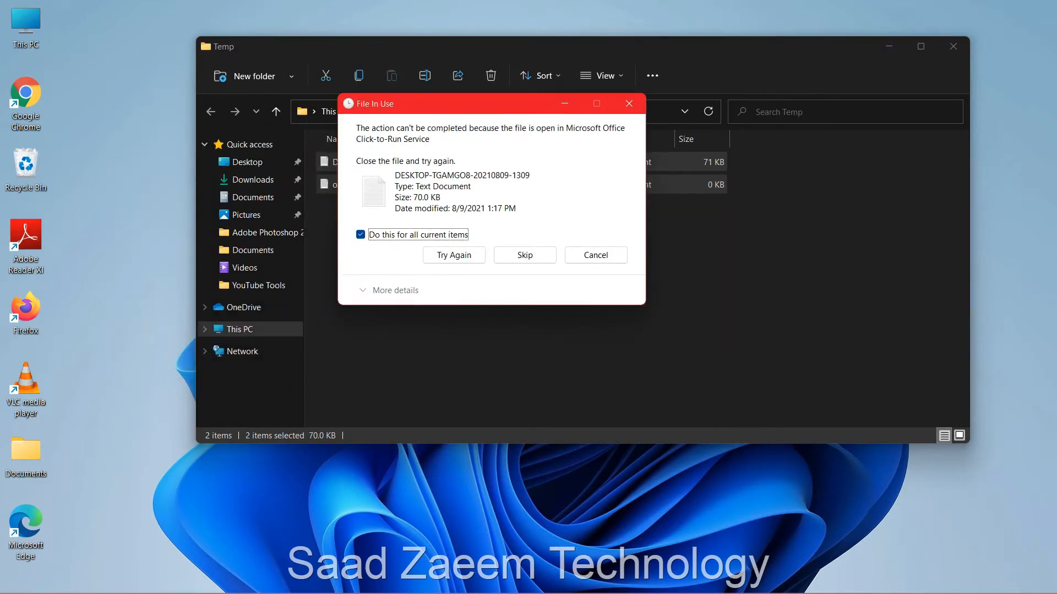
{"action": "key", "text": "Tab"}
{"action": "key", "text": "Tab"}
{"action": "key", "text": "Return"}
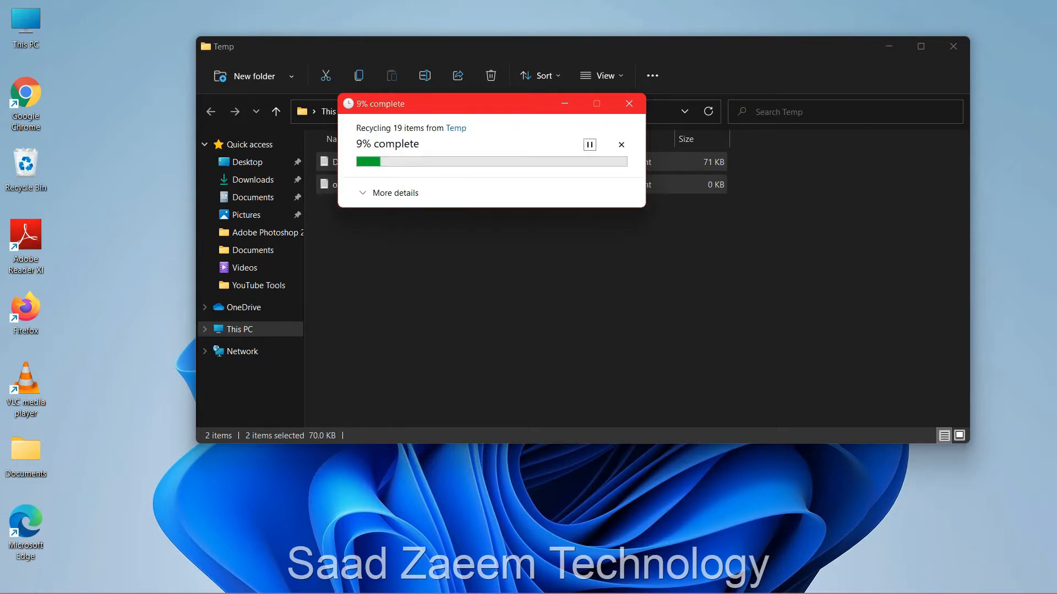
{"action": "left_click", "coordinate": [953, 46]}
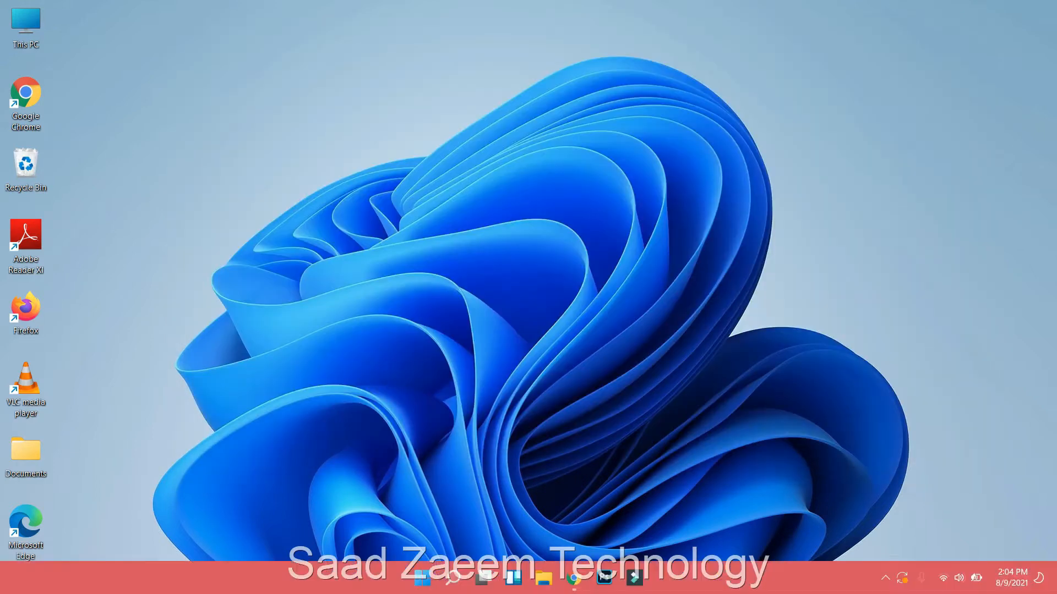
Step: Open the user's local Temp folder by running "%Temp%" from the Run dialog
{"action": "left_click", "coordinate": [453, 577]}
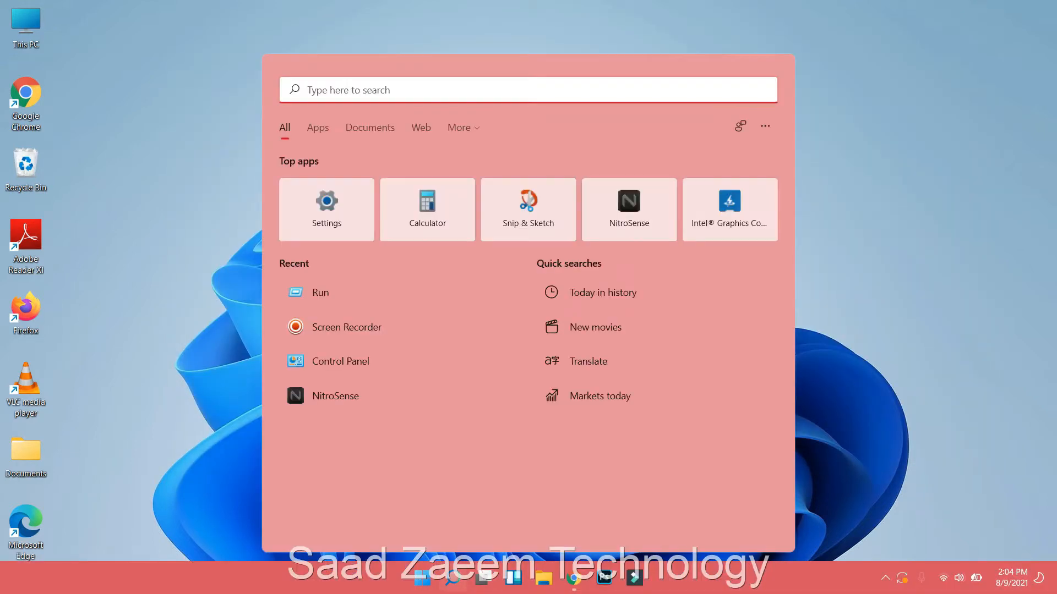
{"action": "type", "text": "run"}
{"action": "key", "text": "Return"}
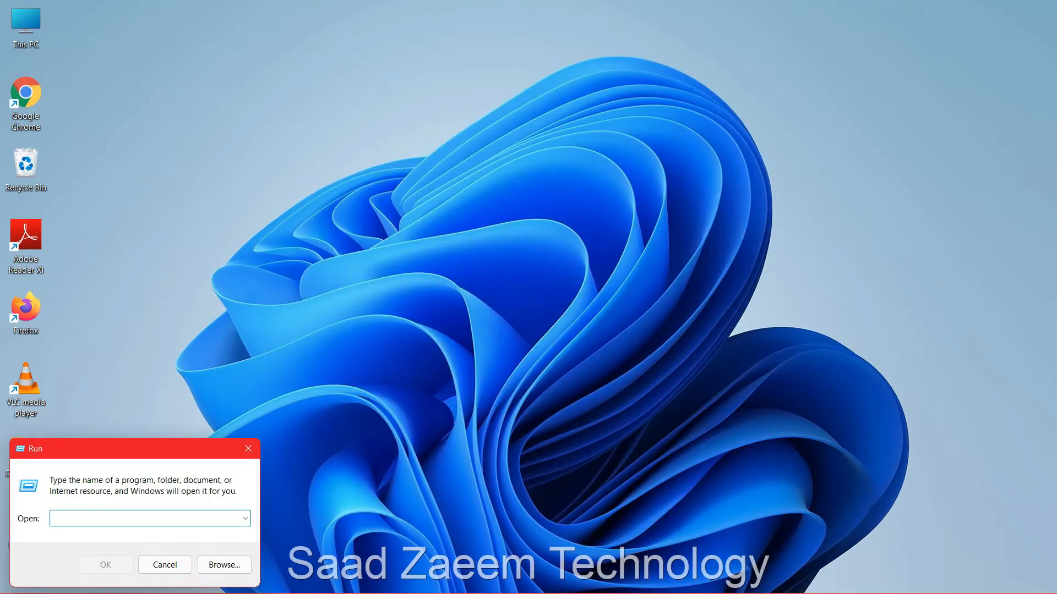
{"action": "type", "text": "%Temp%"}
{"action": "key", "text": "Return"}
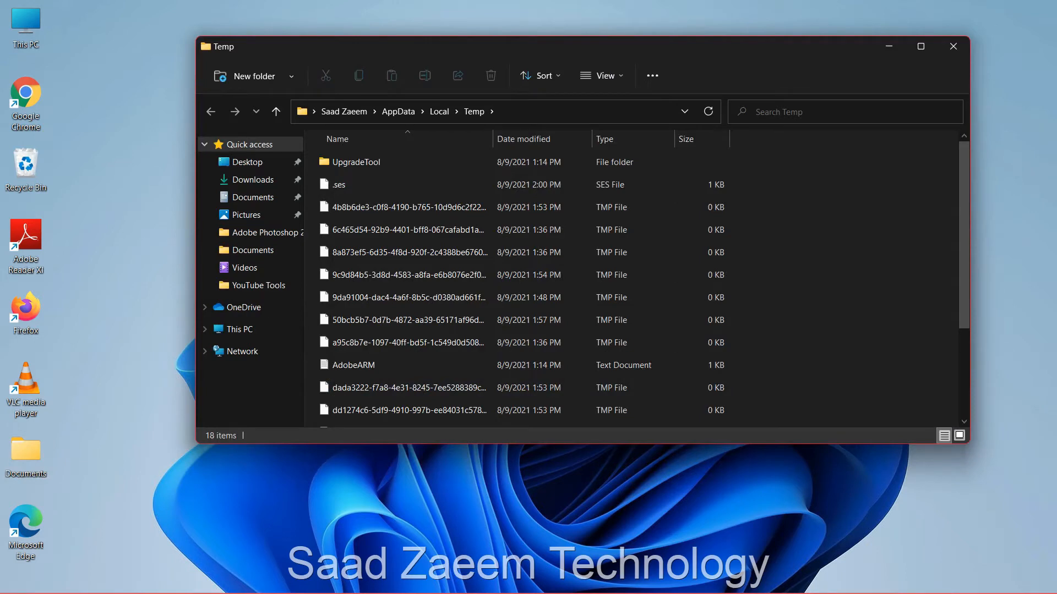
Step: Delete everything in the AppData Local Temp folder, skipping all files in use, and close the folder window
{"action": "key", "text": "ctrl+a"}
{"action": "key", "text": "Delete"}
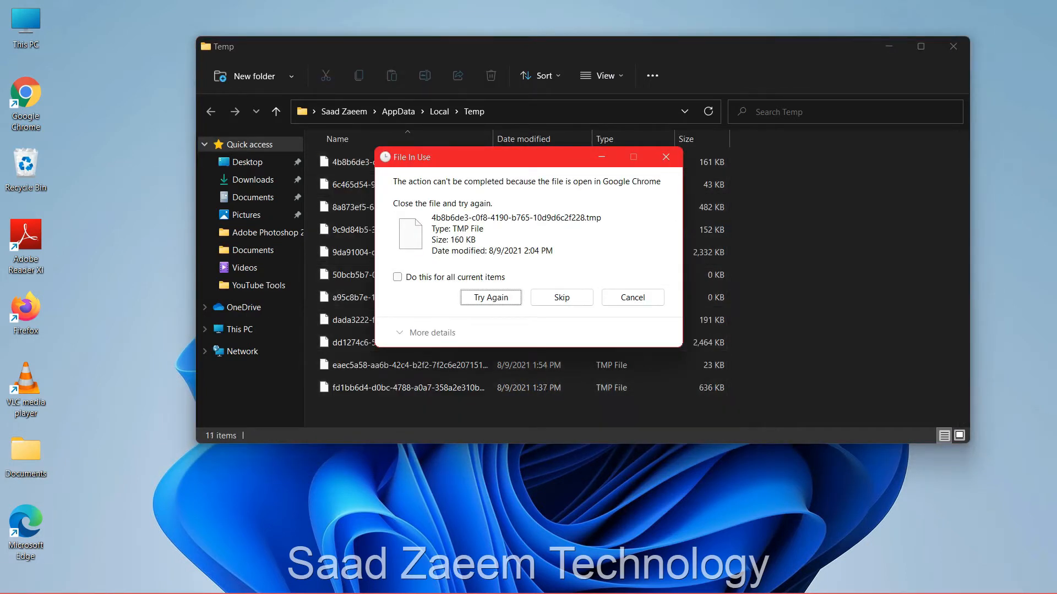
{"action": "left_click", "coordinate": [398, 277]}
{"action": "left_click", "coordinate": [561, 297]}
{"action": "left_click", "coordinate": [953, 46]}
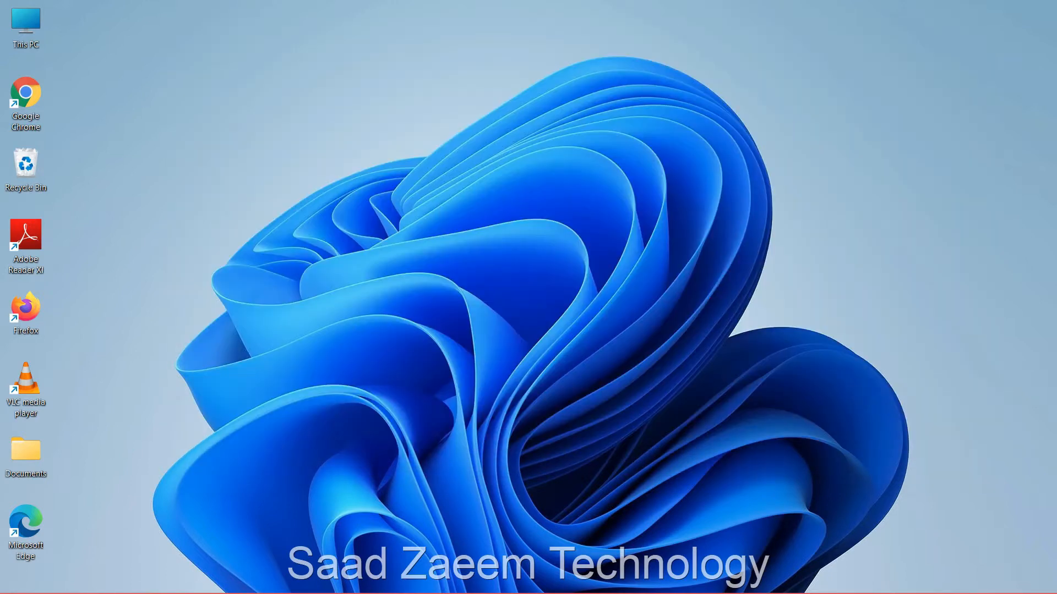
Step: Open the Windows Prefetch folder by running "prefetch" from the Run dialog and grant access to it
{"action": "left_click", "coordinate": [453, 578]}
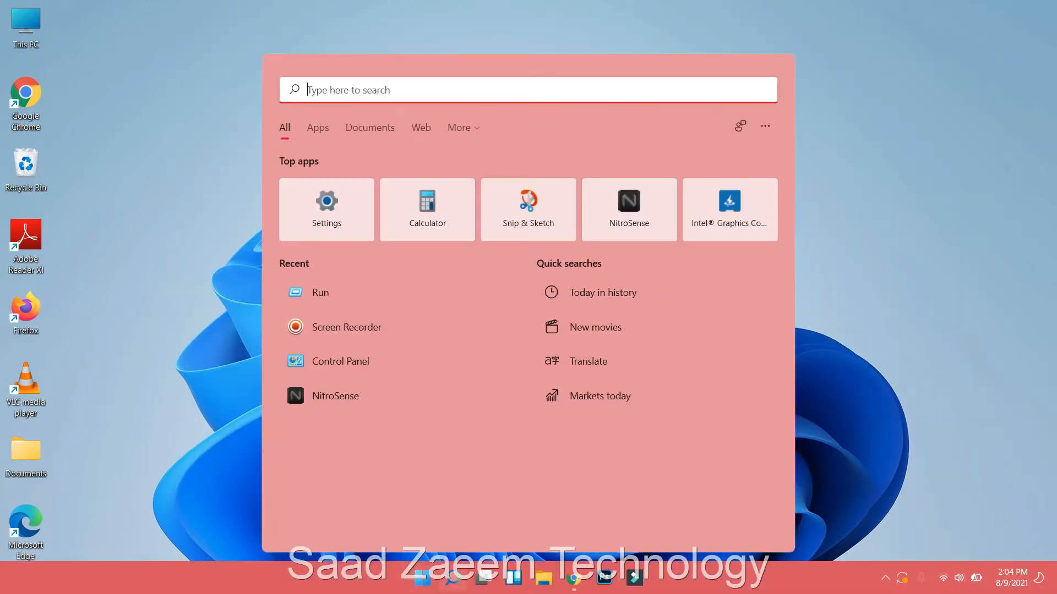
{"action": "type", "text": "ru"}
{"action": "key", "text": "Return"}
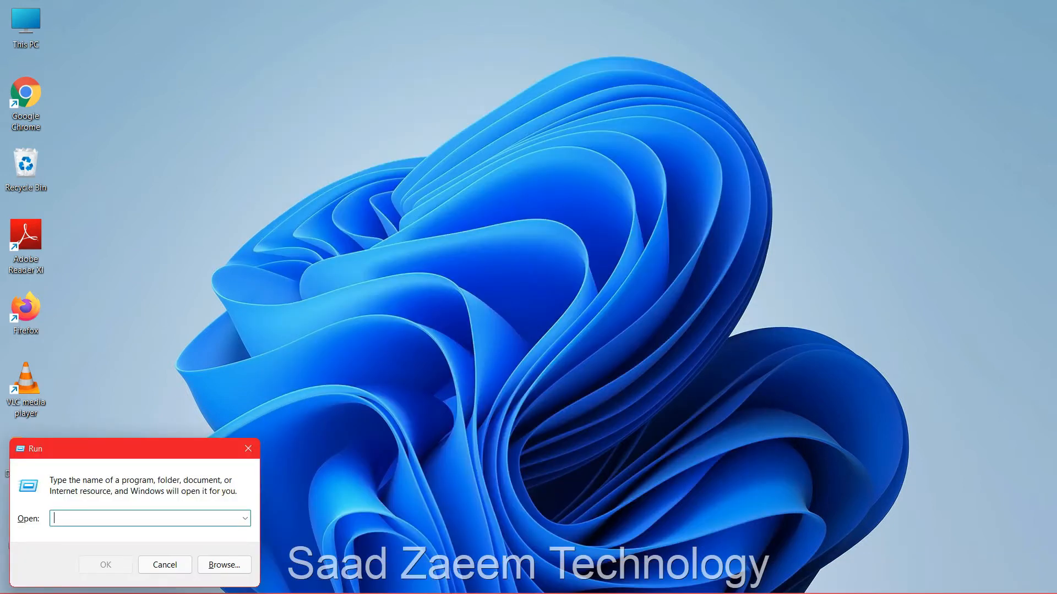
{"action": "type", "text": "prefetch"}
{"action": "key", "text": "Return"}
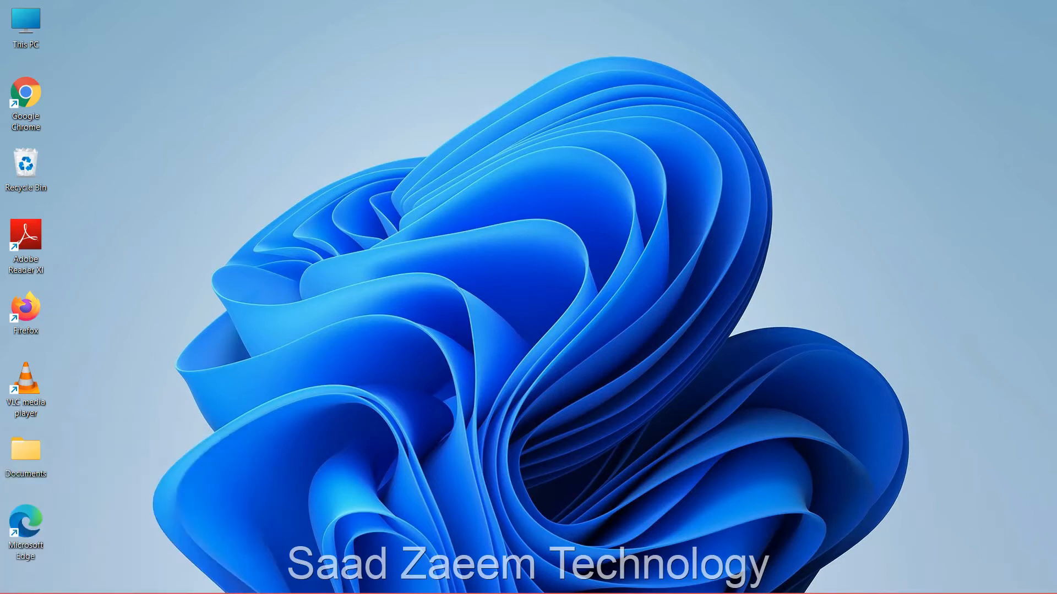
{"action": "key", "text": "Return"}
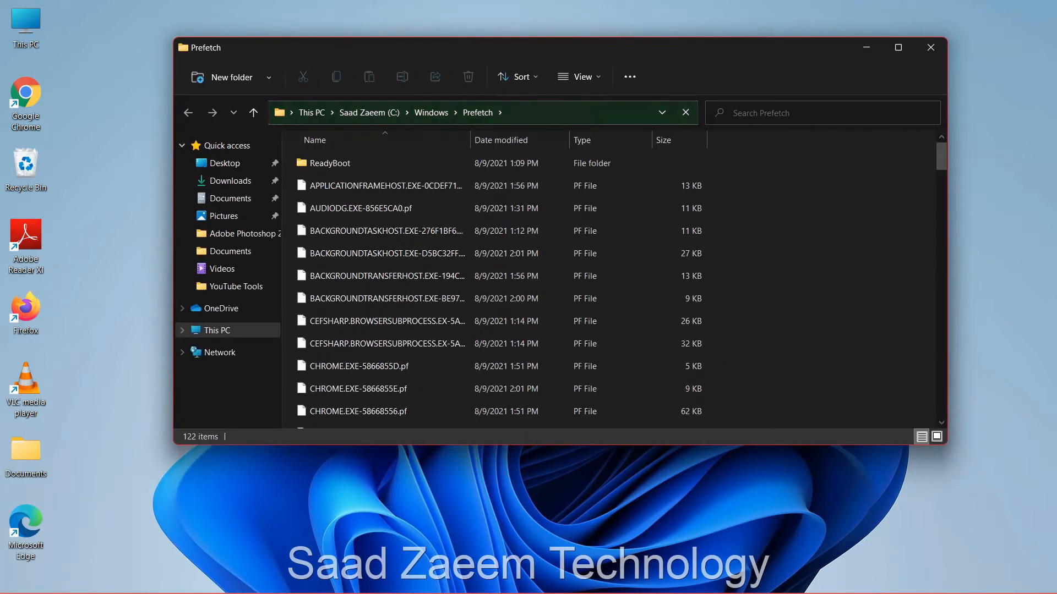
Step: Delete everything in the Prefetch folder, skipping all files in use, and close the folder window
{"action": "key", "text": "ctrl+a"}
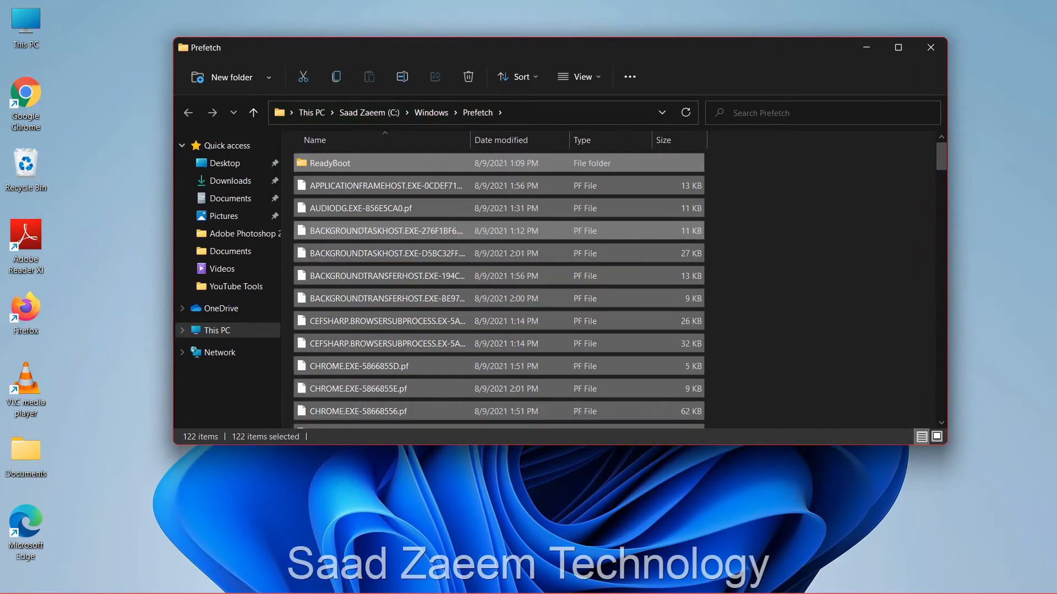
{"action": "key", "text": "Delete"}
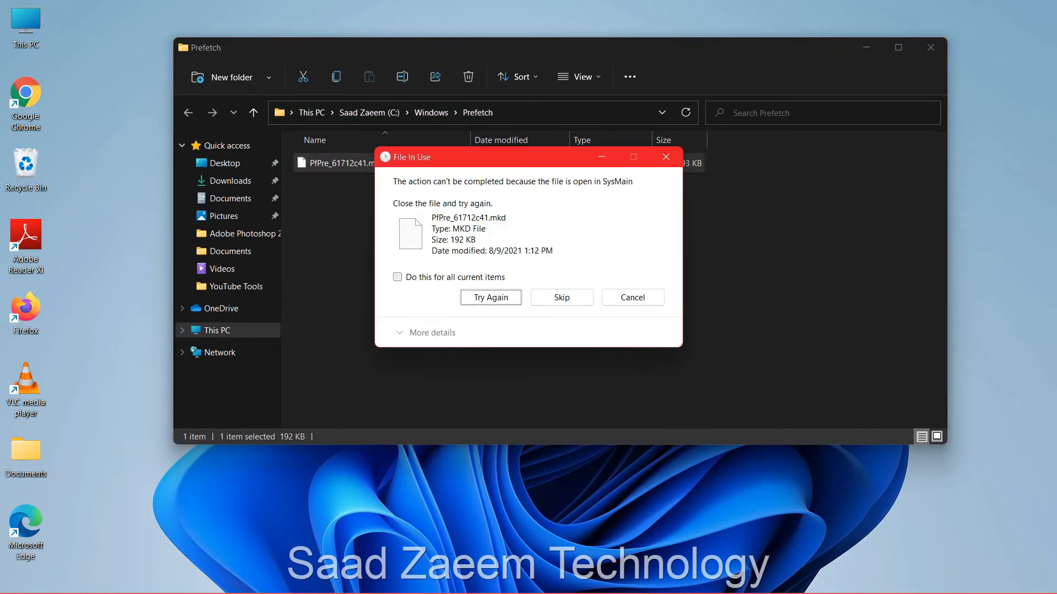
{"action": "key", "text": "shift+Tab"}
{"action": "key", "text": "space"}
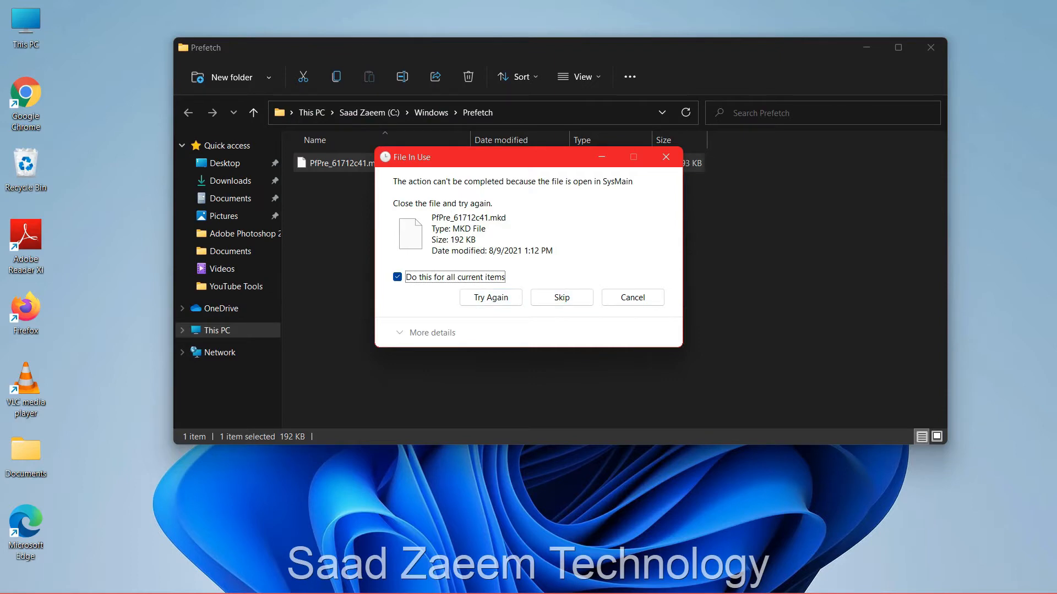
{"action": "left_click", "coordinate": [561, 297]}
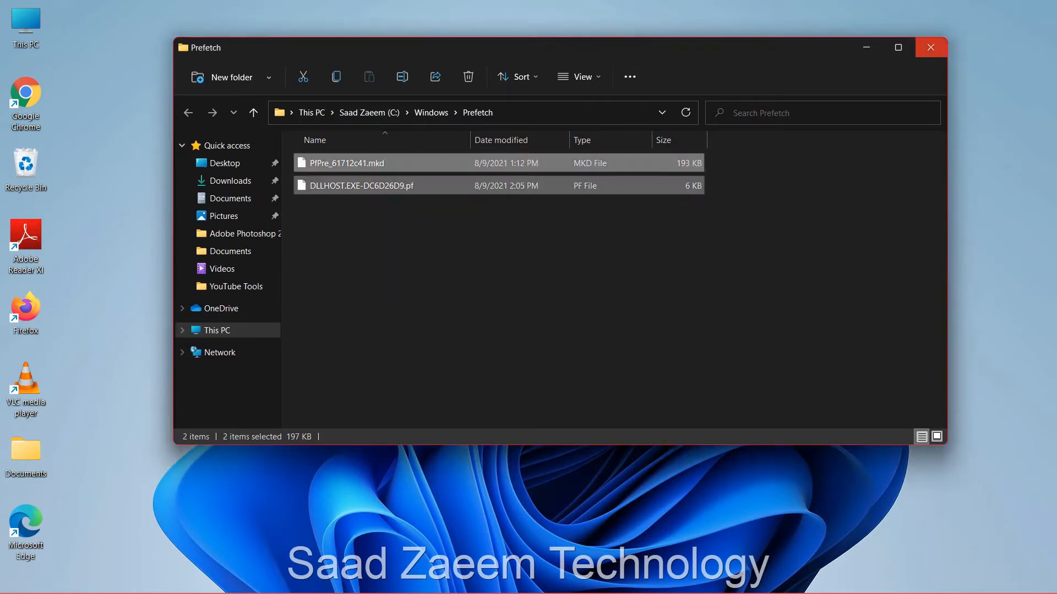
{"action": "left_click", "coordinate": [930, 47]}
Step: Empty the Recycle Bin and confirm permanently deleting all of its items
{"action": "right_click", "coordinate": [46, 152]}
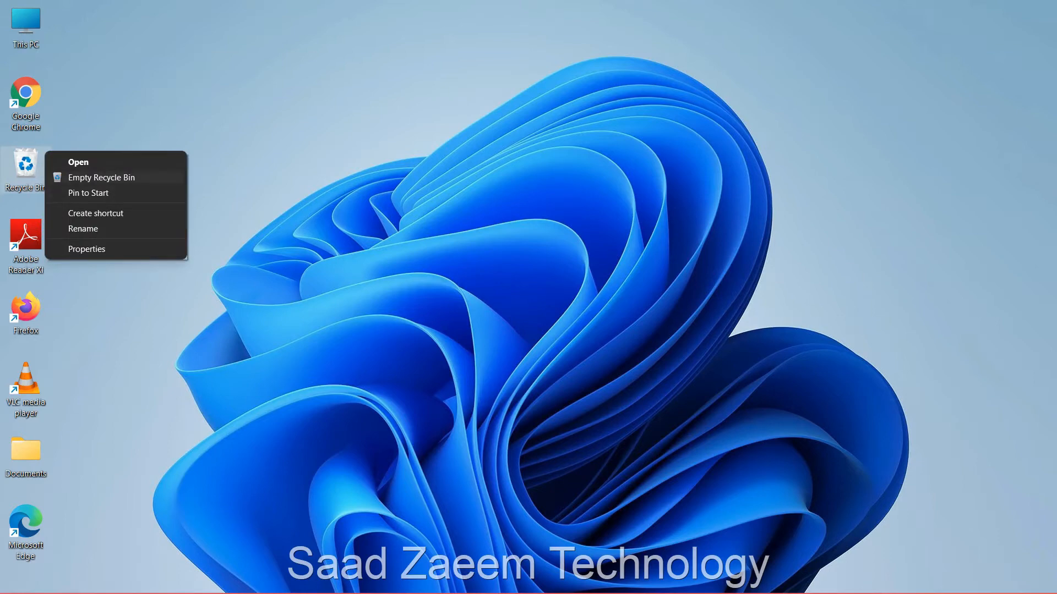
{"action": "left_click", "coordinate": [101, 177]}
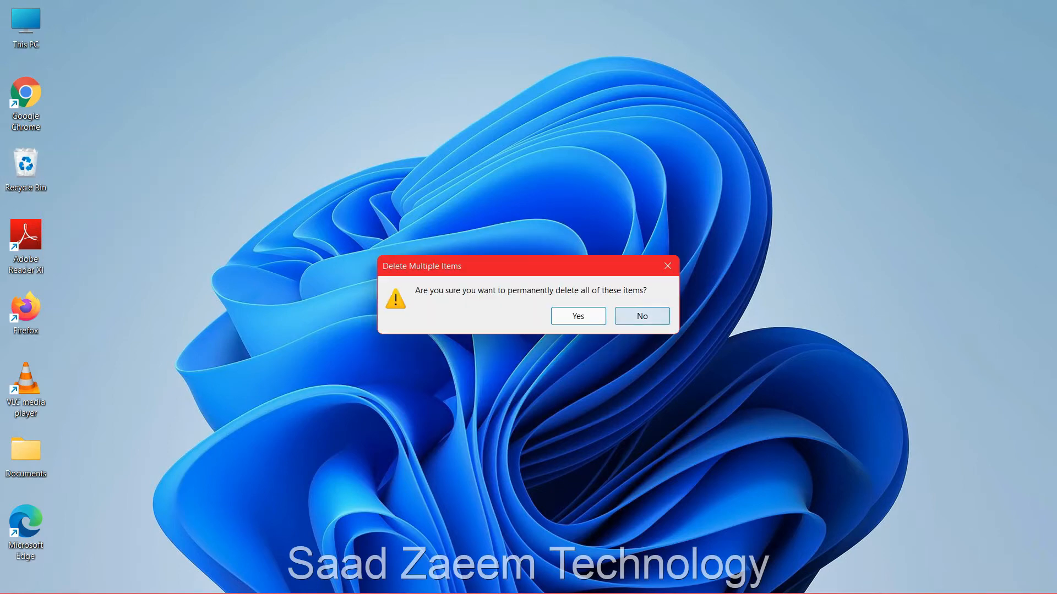
{"action": "left_click", "coordinate": [578, 316]}
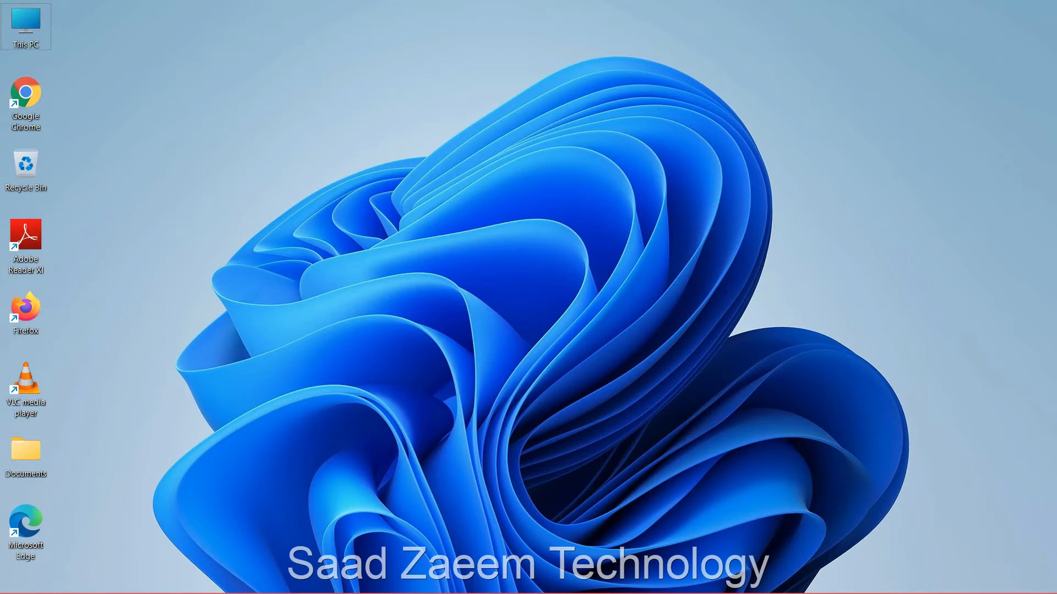
Step: Open the Settings app, search it for "View adva", and open View advanced system settings
{"action": "key", "text": "super"}
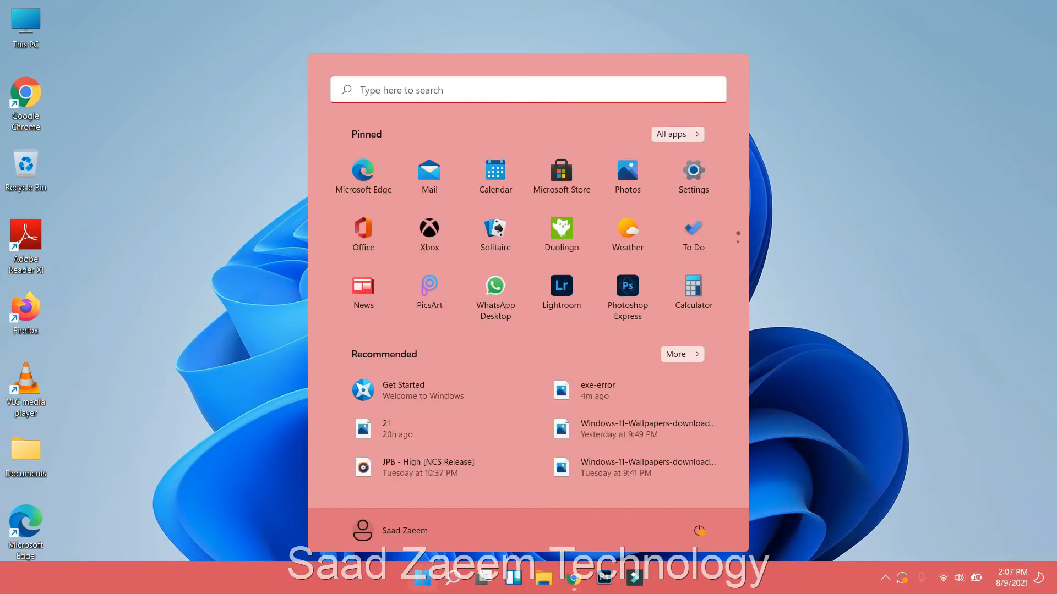
{"action": "type", "text": "sett"}
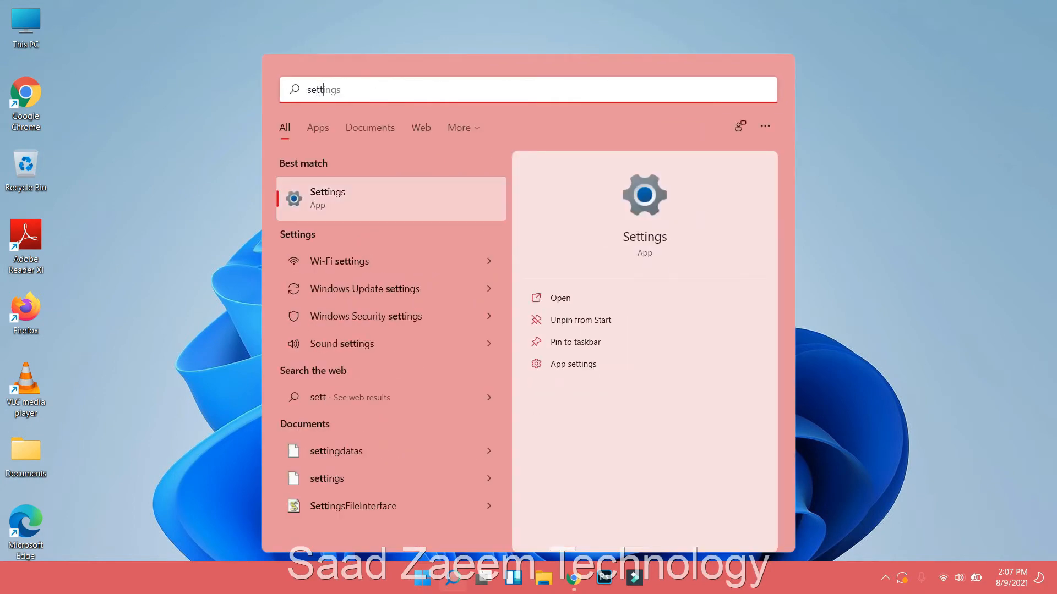
{"action": "key", "text": "Return"}
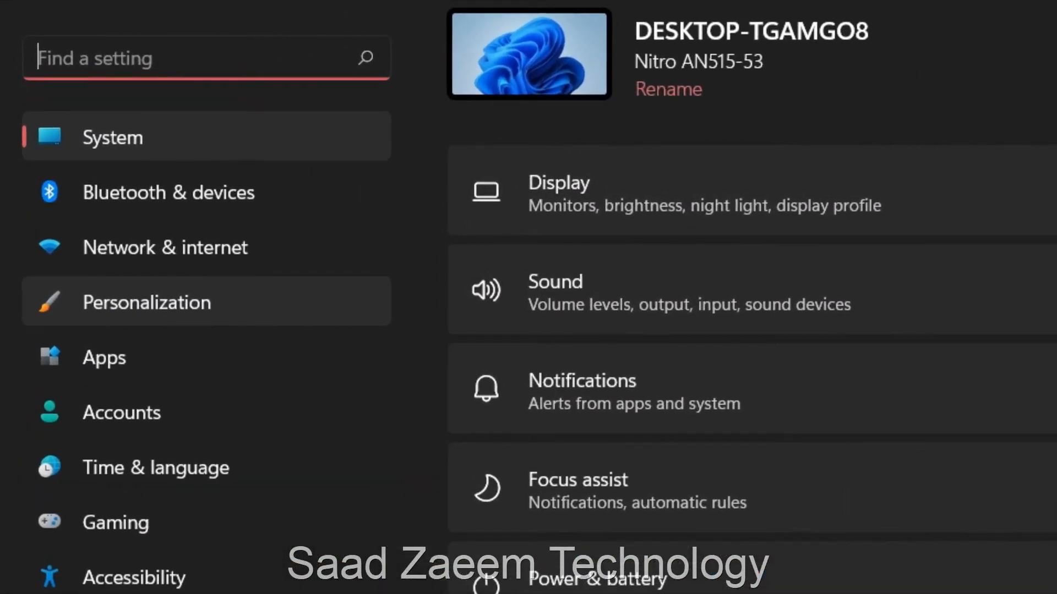
{"action": "type", "text": "View"}
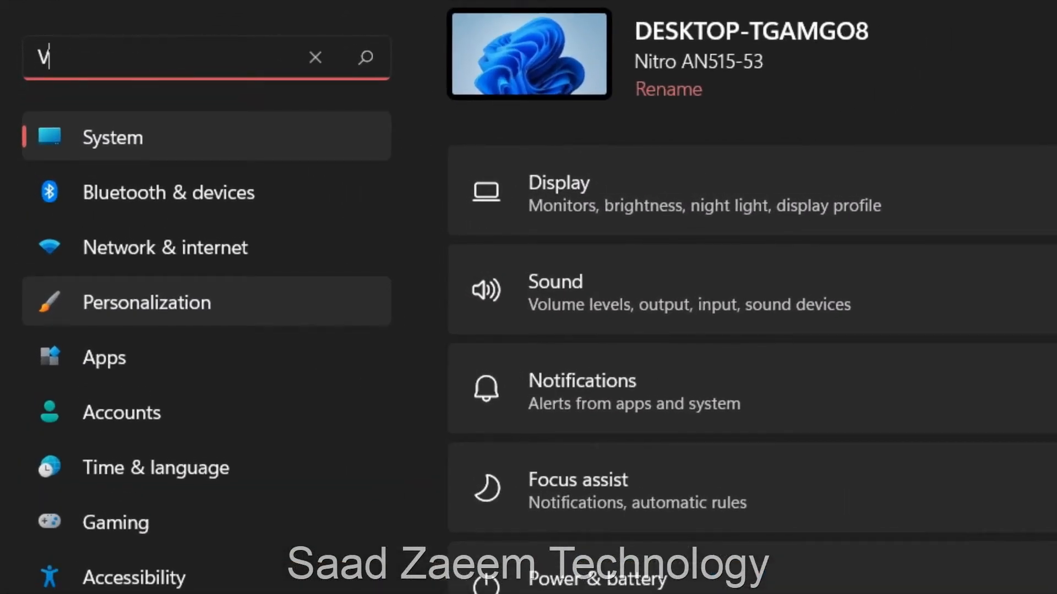
{"action": "type", "text": " adva"}
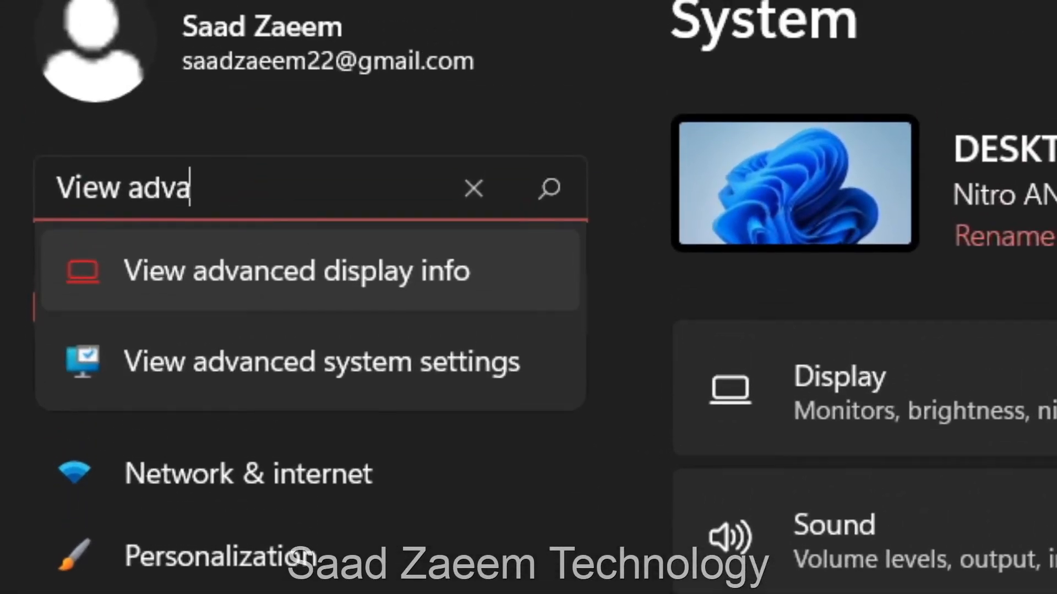
{"action": "key", "text": "Down"}
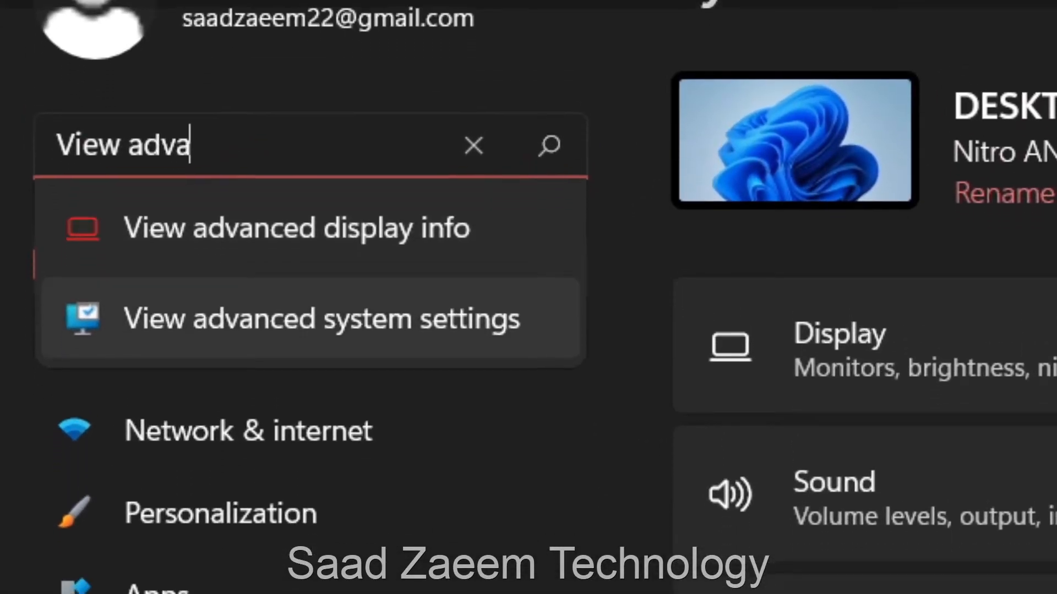
{"action": "key", "text": "Return"}
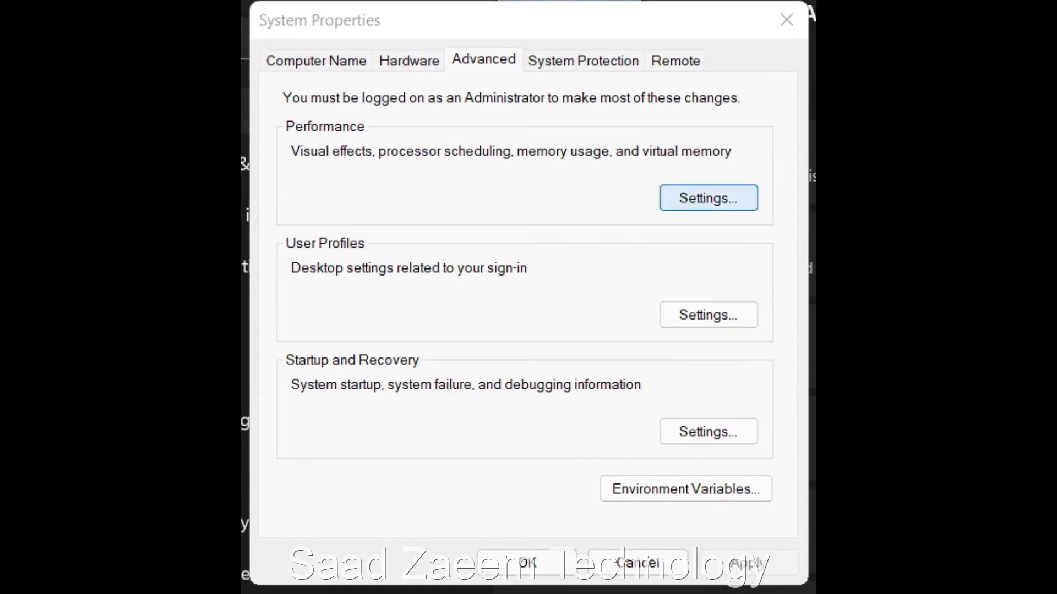
Step: In the Performance options, turn on DEP for all programs and services except those selected, apply it, and acknowledge the restart notice
{"action": "left_click", "coordinate": [708, 198]}
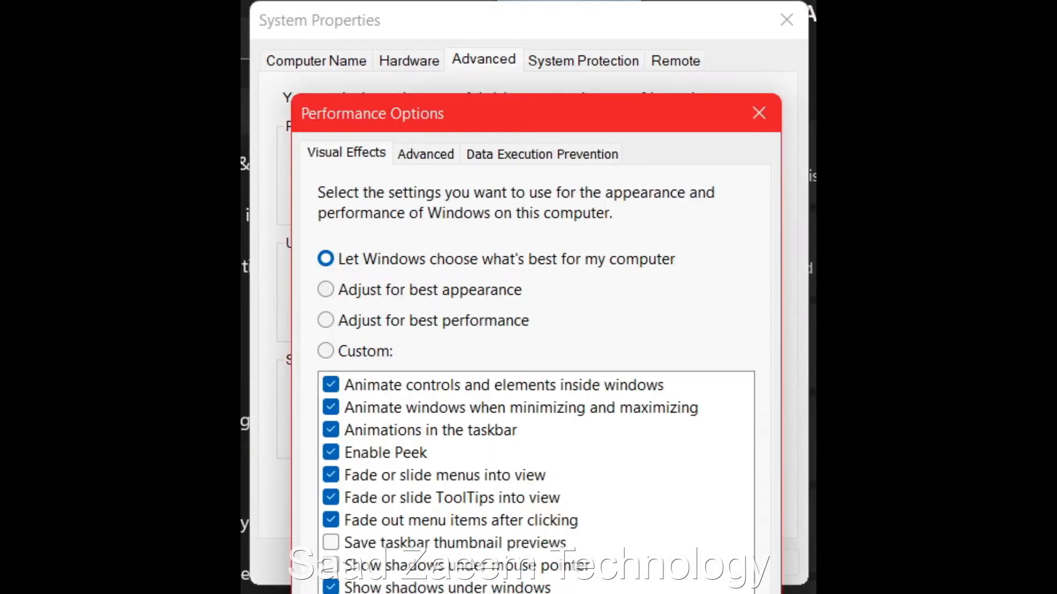
{"action": "left_click_drag", "start_coordinate": [511, 122], "coordinate": [521, 37]}
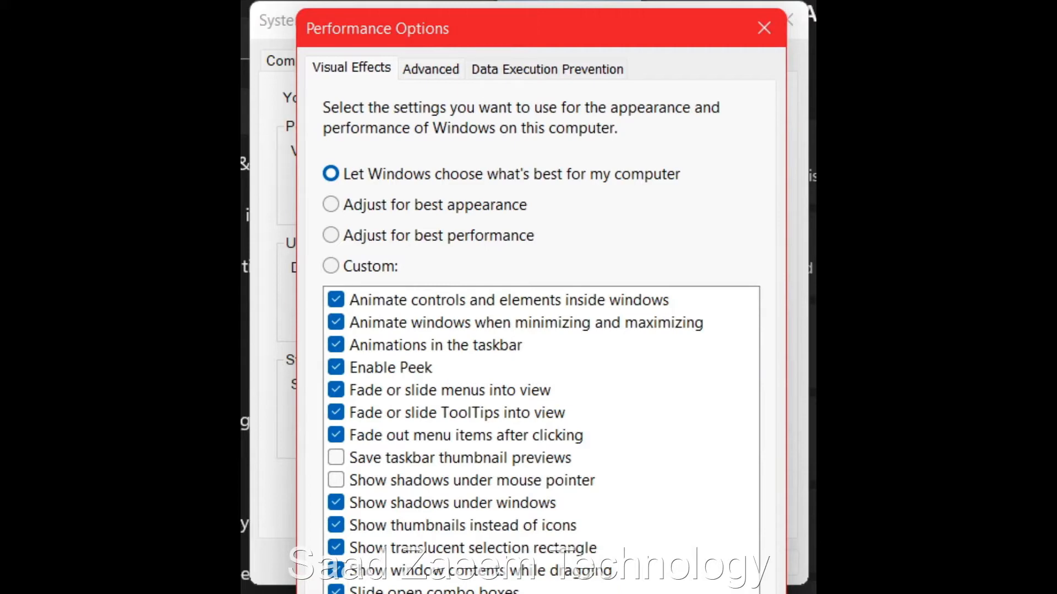
{"action": "left_click", "coordinate": [547, 69]}
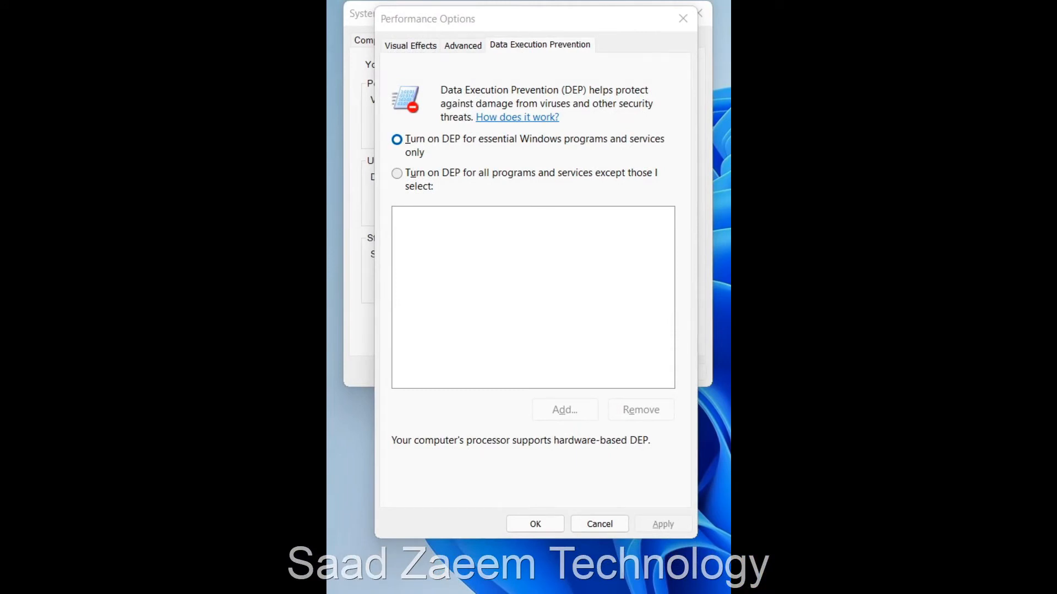
{"action": "left_click", "coordinate": [397, 173]}
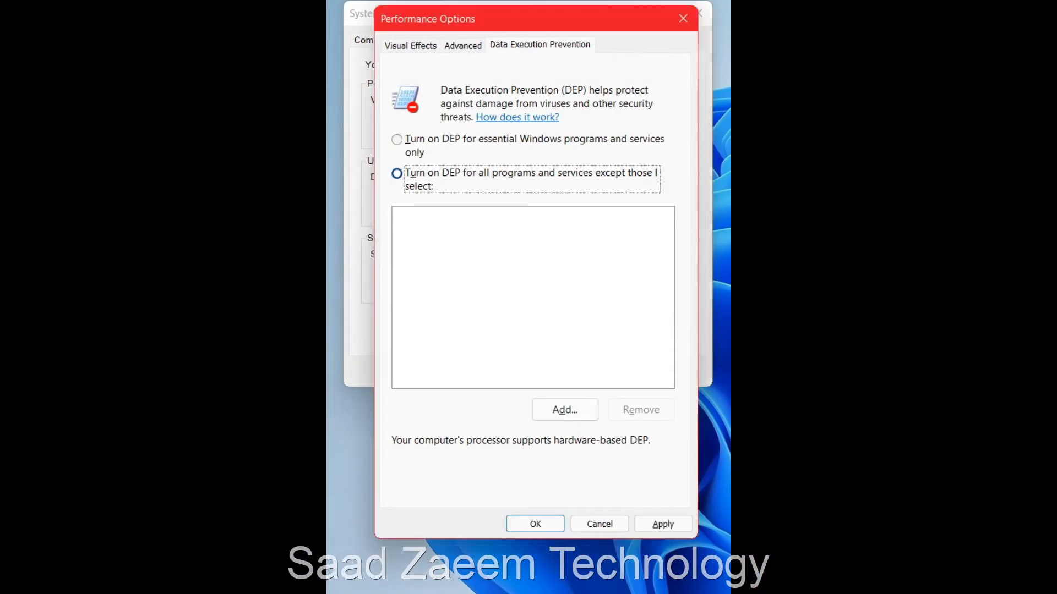
{"action": "left_click", "coordinate": [662, 524]}
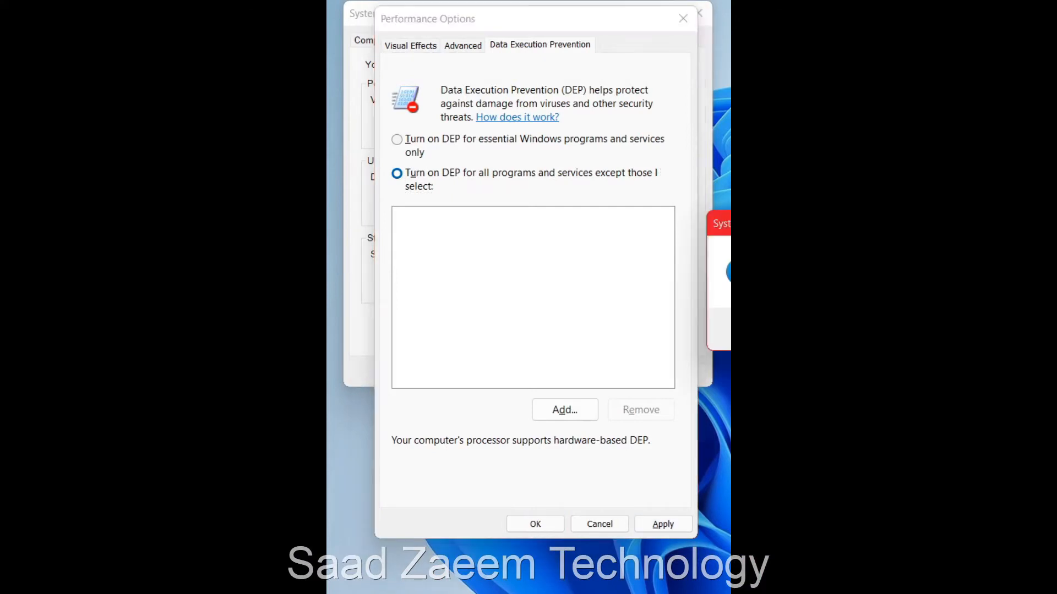
{"action": "left_click_drag", "start_coordinate": [717, 224], "coordinate": [360, 170]}
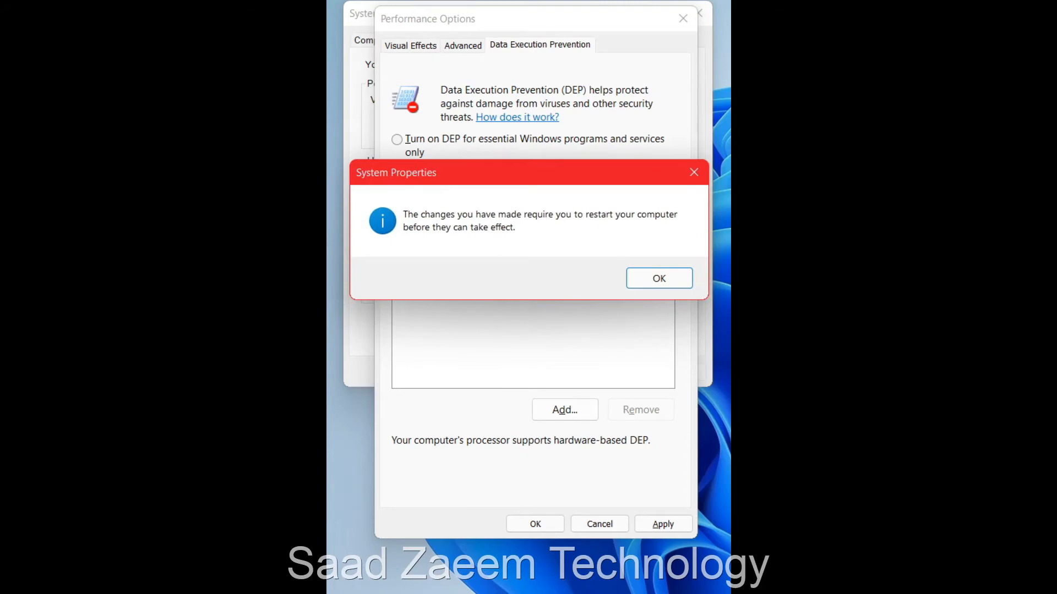
{"action": "left_click", "coordinate": [659, 278]}
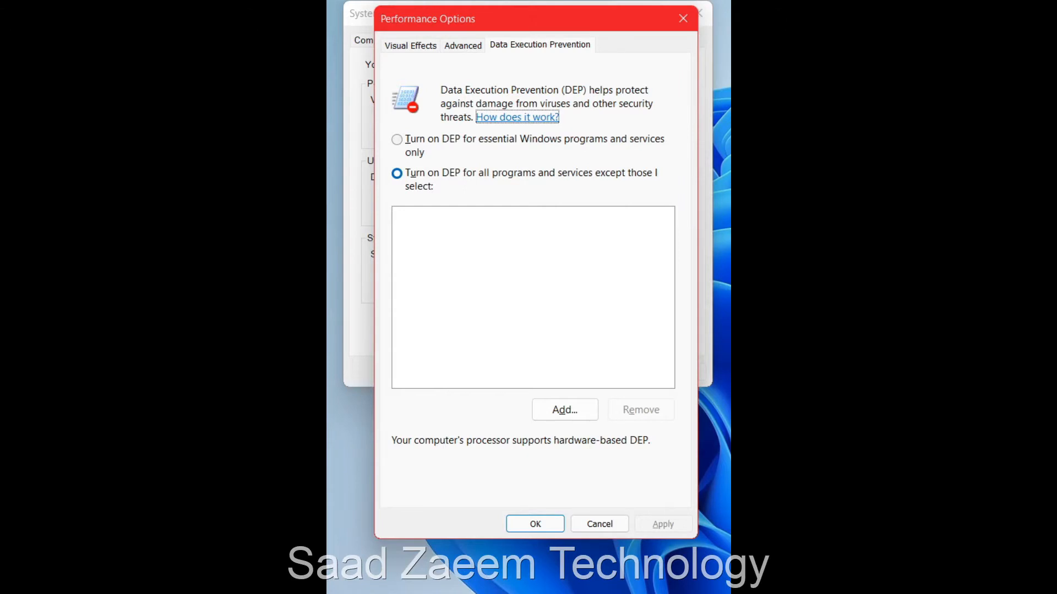
{"action": "left_click", "coordinate": [565, 410]}
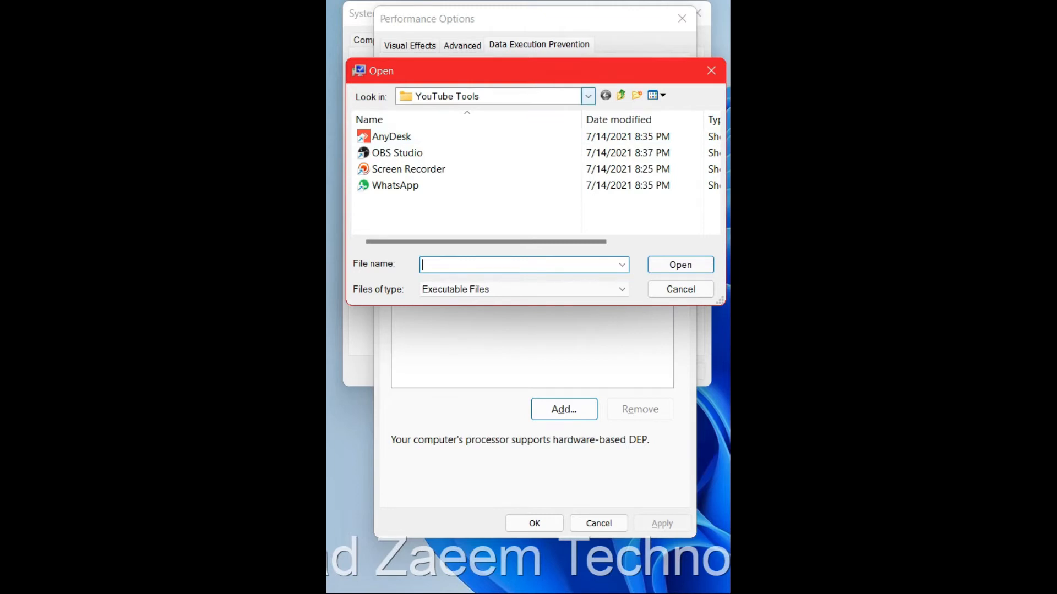
{"action": "left_click", "coordinate": [588, 96]}
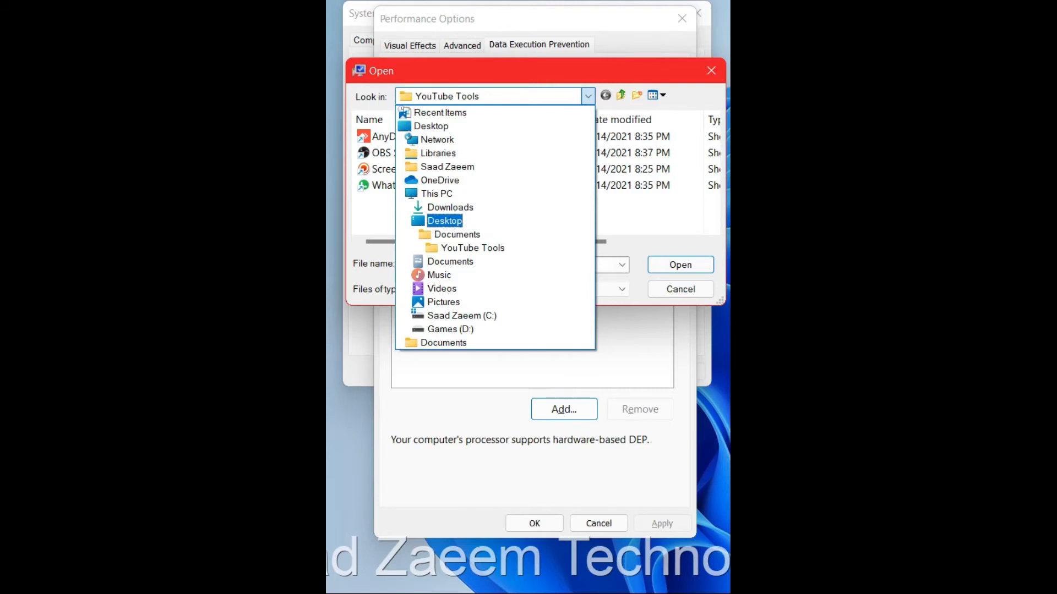
{"action": "key", "text": "Return"}
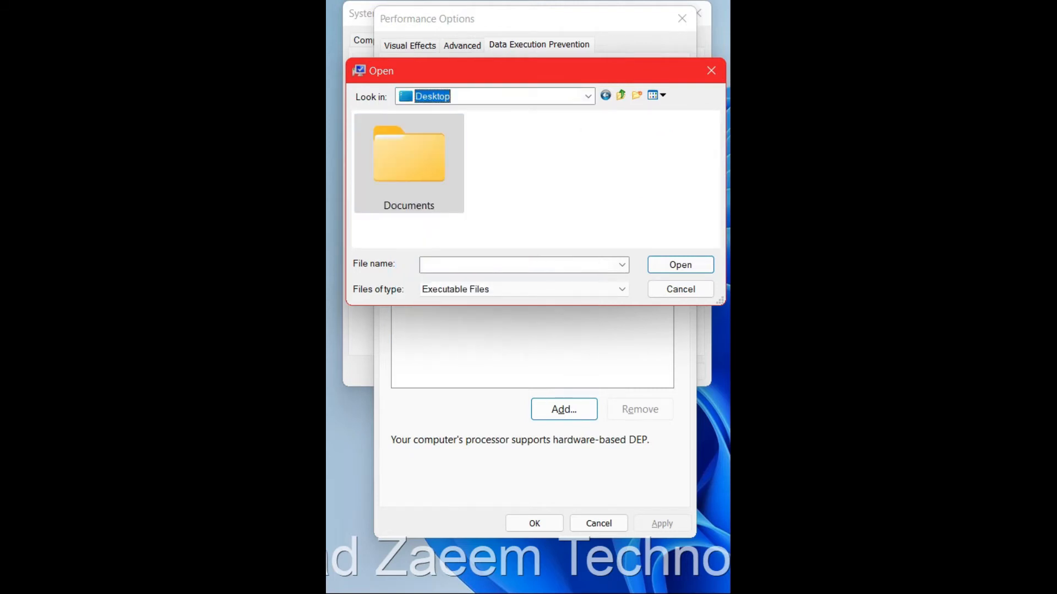
{"action": "left_click", "coordinate": [588, 97]}
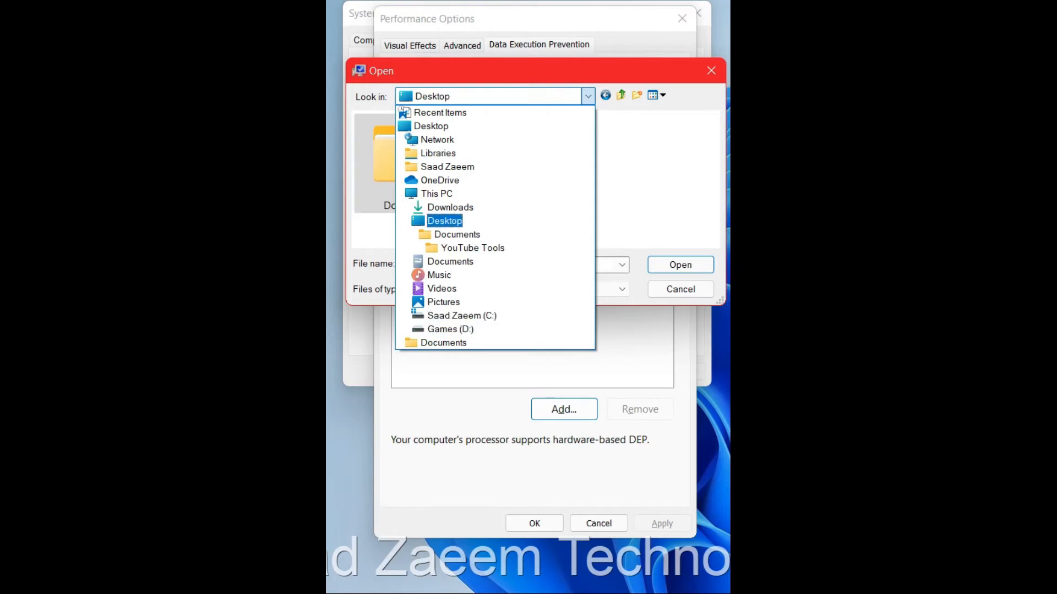
{"action": "key", "text": "Return"}
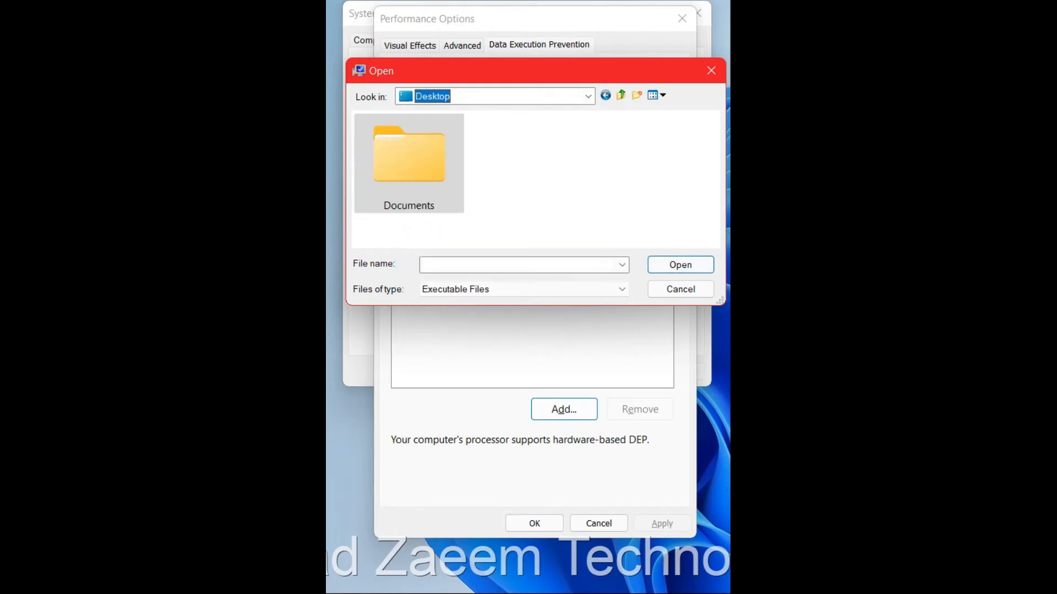
{"action": "key", "text": "Escape"}
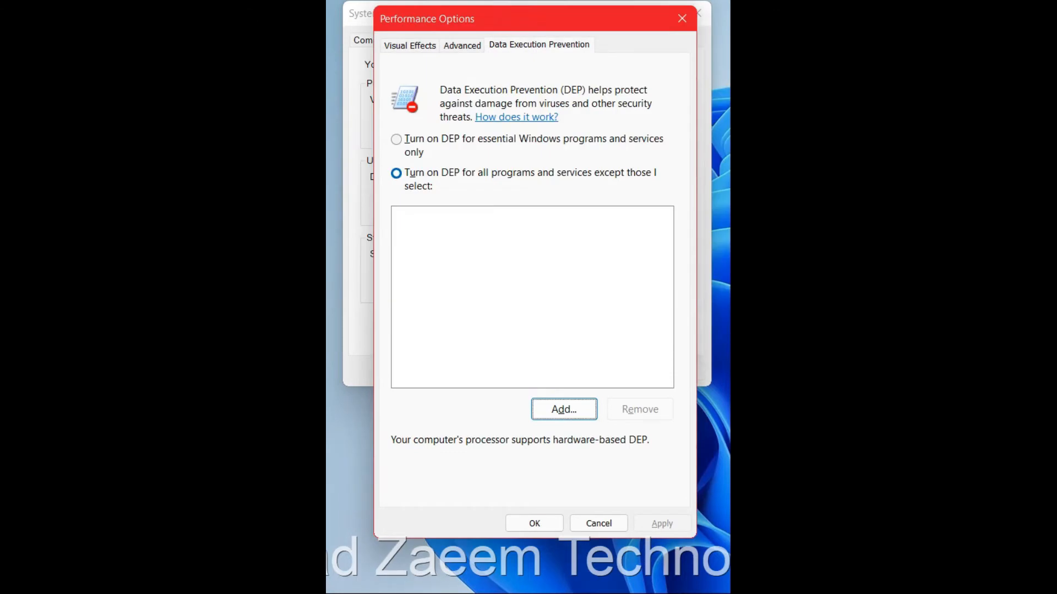
Step: Close the Performance Options and System Properties dialogs
{"action": "key", "text": "Escape"}
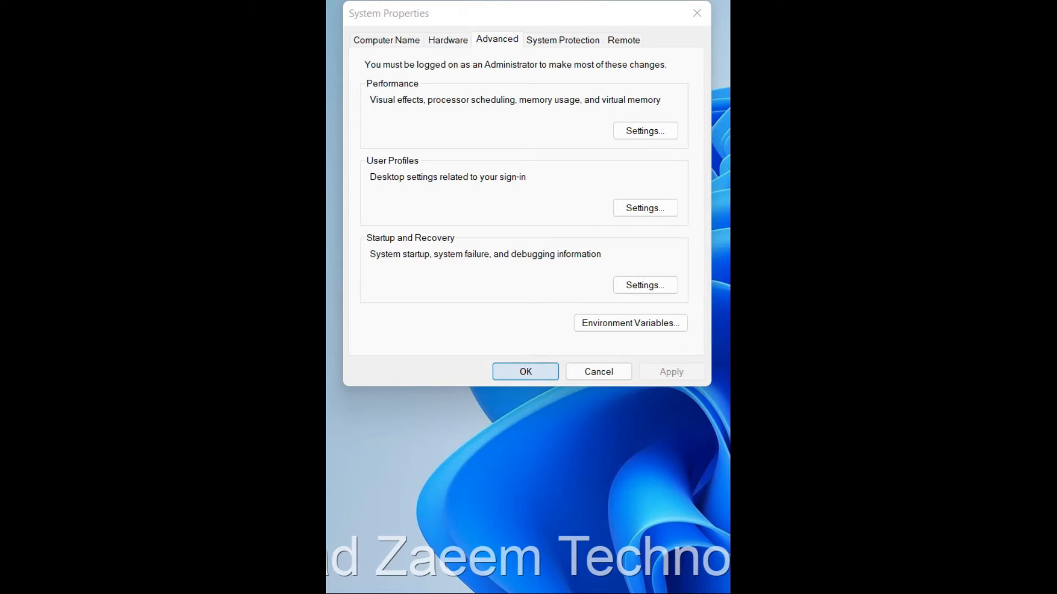
{"action": "key", "text": "Return"}
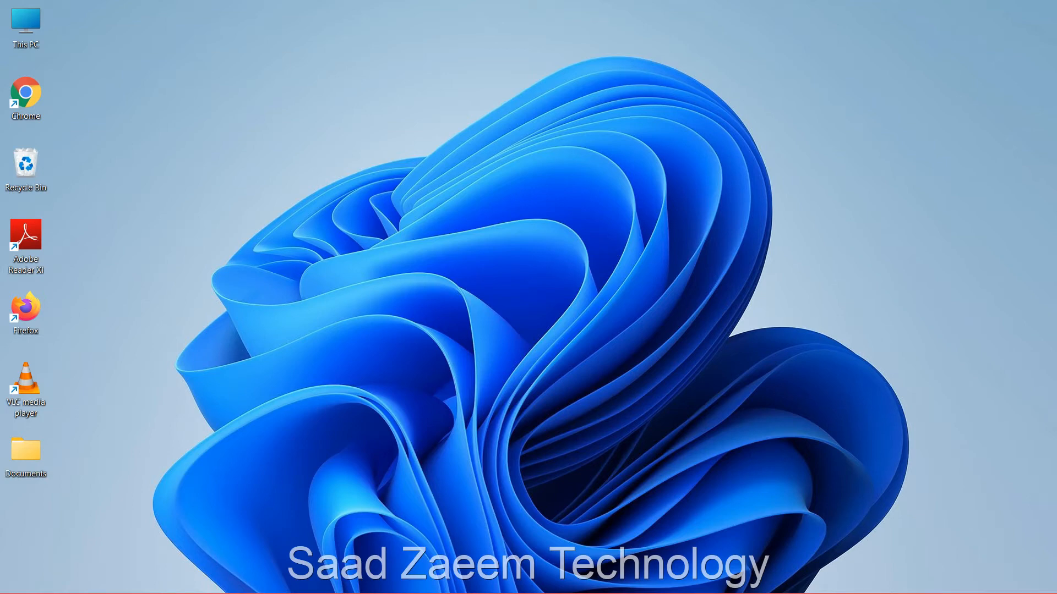
Step: Open the Registry Editor by searching for "regedit" and expand HKEY_LOCAL_MACHINE\SOFTWARE\Microsoft
{"action": "key", "text": "super"}
{"action": "type", "text": "regedit"}
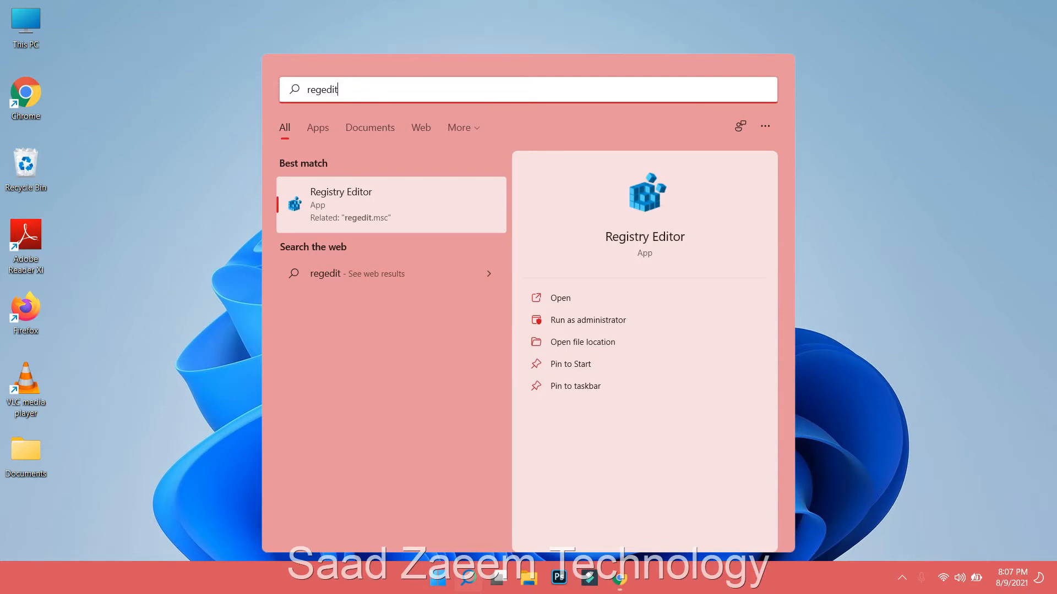
{"action": "key", "text": "Return"}
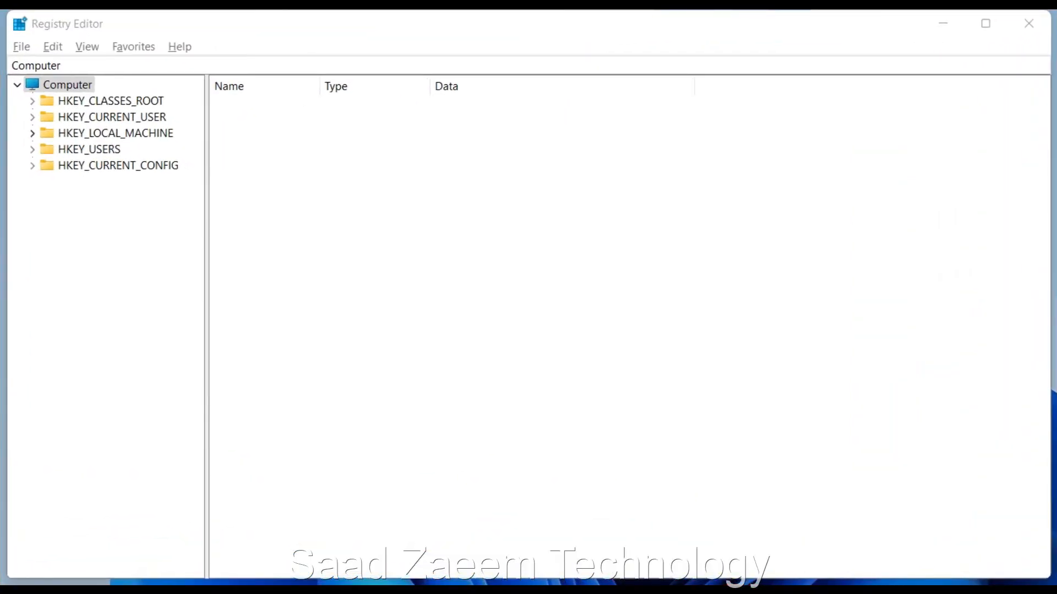
{"action": "left_click", "coordinate": [32, 133]}
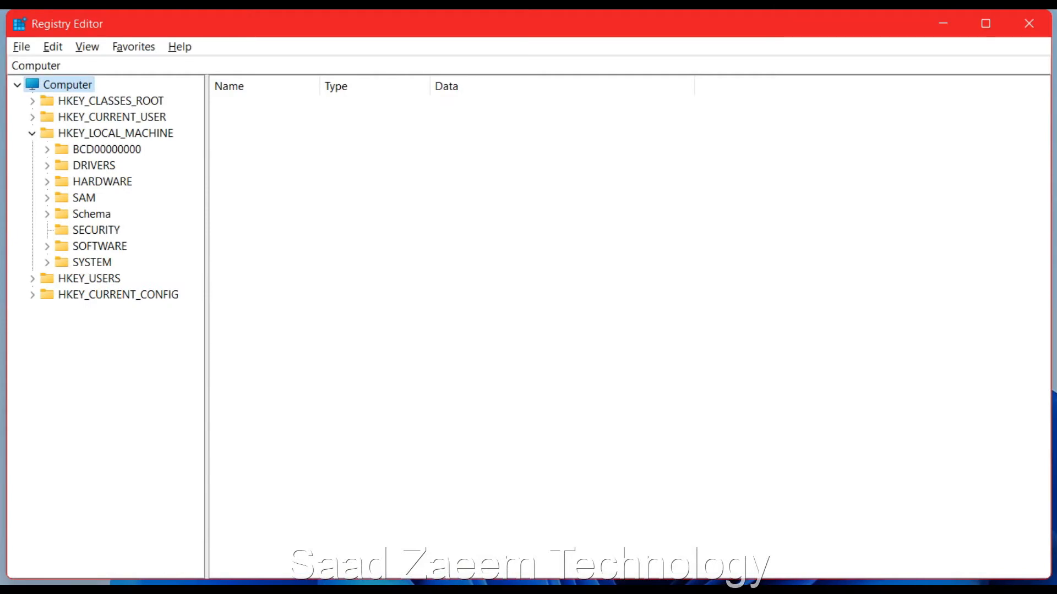
{"action": "left_click", "coordinate": [47, 247]}
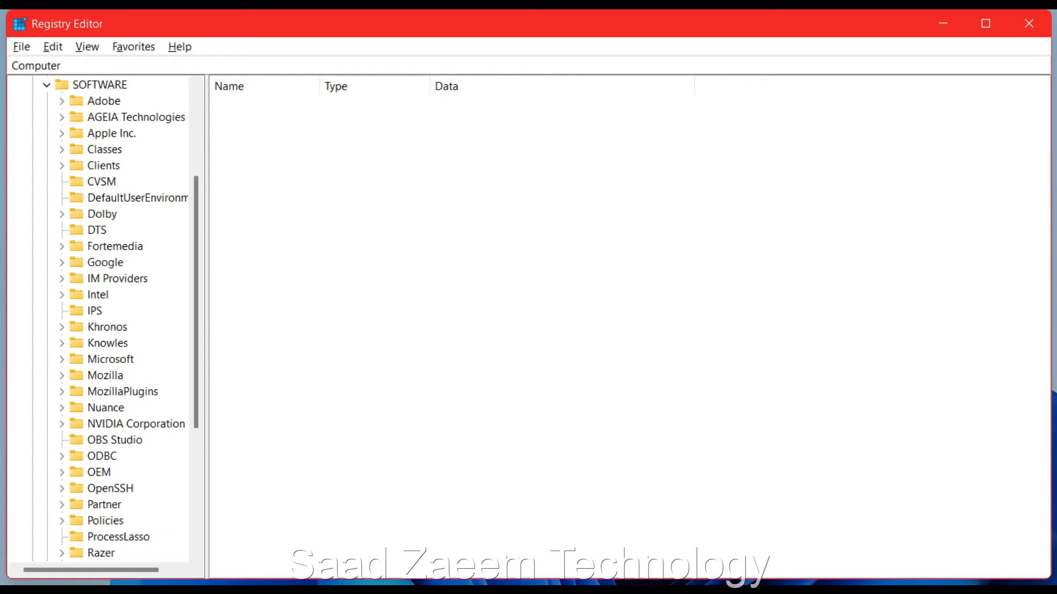
{"action": "left_click", "coordinate": [61, 359]}
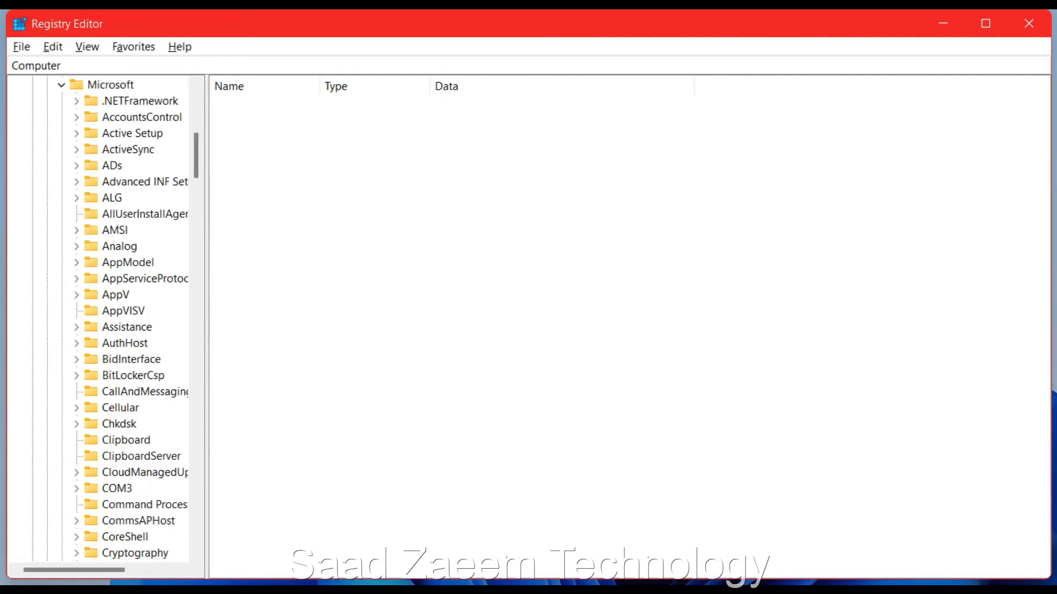
Step: Widen the key tree, expand Windows NT under Microsoft, select its CurrentVersion key, and leave that key's subkeys collapsed
{"action": "left_click_drag", "start_coordinate": [207, 330], "coordinate": [293, 330]}
{"action": "scroll", "coordinate": [165, 330], "scroll_direction": "down", "scroll_amount": 19}
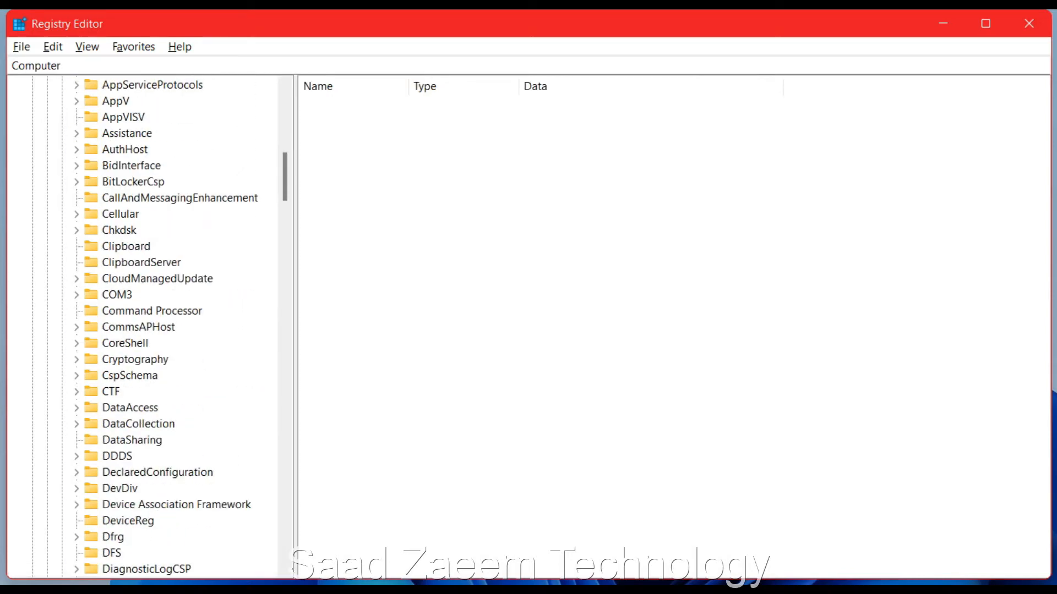
{"action": "scroll", "coordinate": [149, 330], "scroll_direction": "down", "scroll_amount": 20}
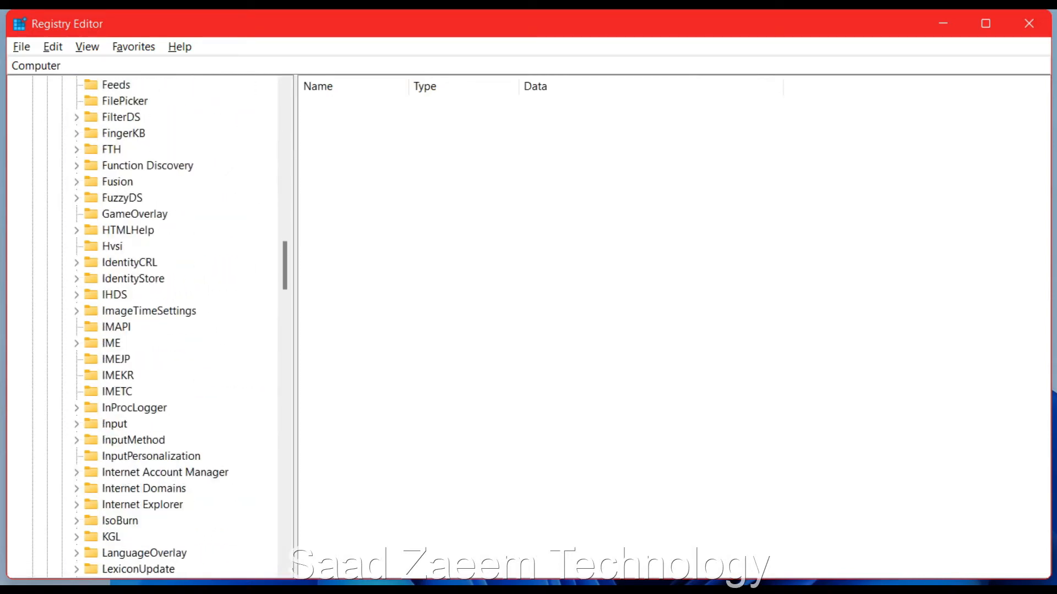
{"action": "scroll", "coordinate": [149, 330], "scroll_direction": "down", "scroll_amount": 20}
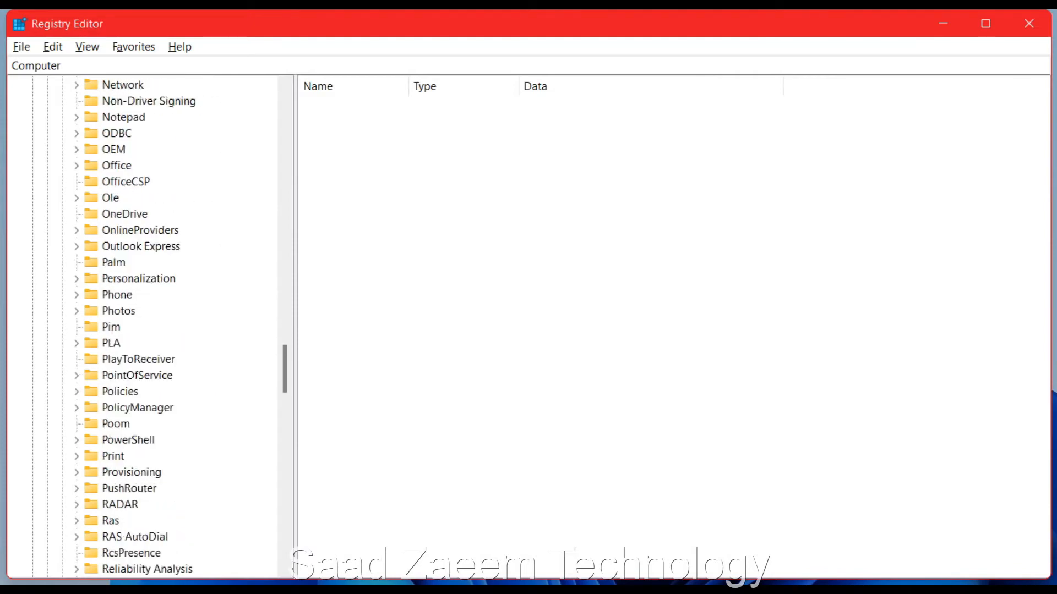
{"action": "scroll", "coordinate": [165, 331], "scroll_direction": "down", "scroll_amount": 10}
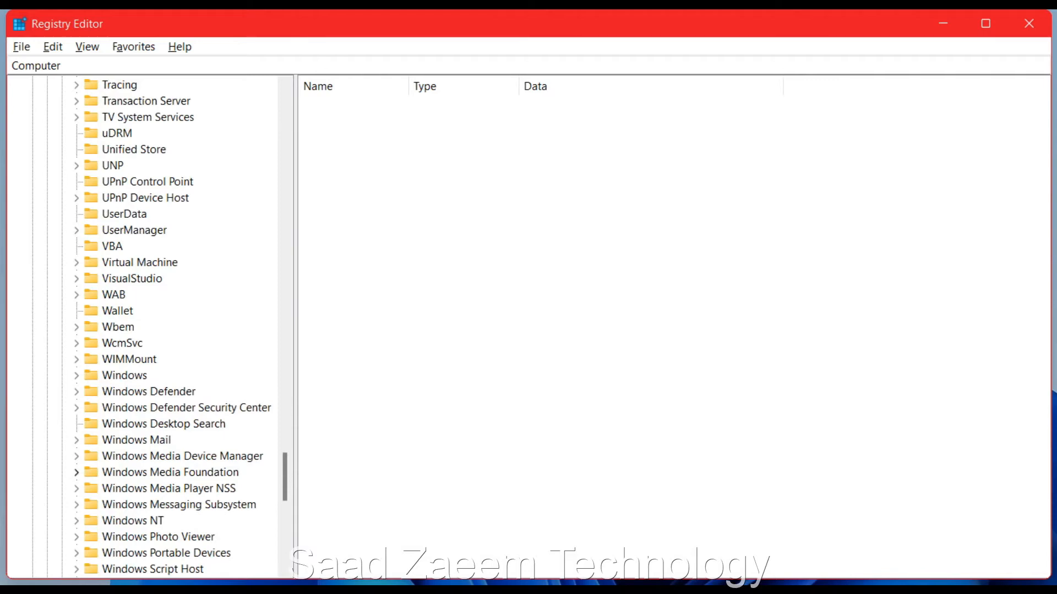
{"action": "left_click", "coordinate": [77, 522]}
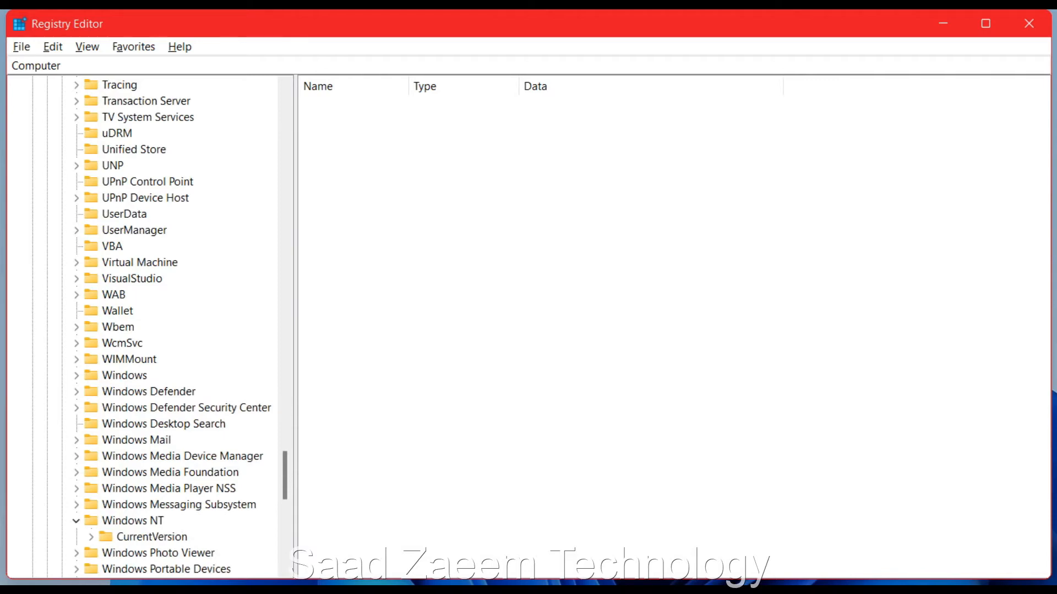
{"action": "scroll", "coordinate": [77, 521], "scroll_direction": "down", "scroll_amount": 1}
{"action": "double_click", "coordinate": [152, 489]}
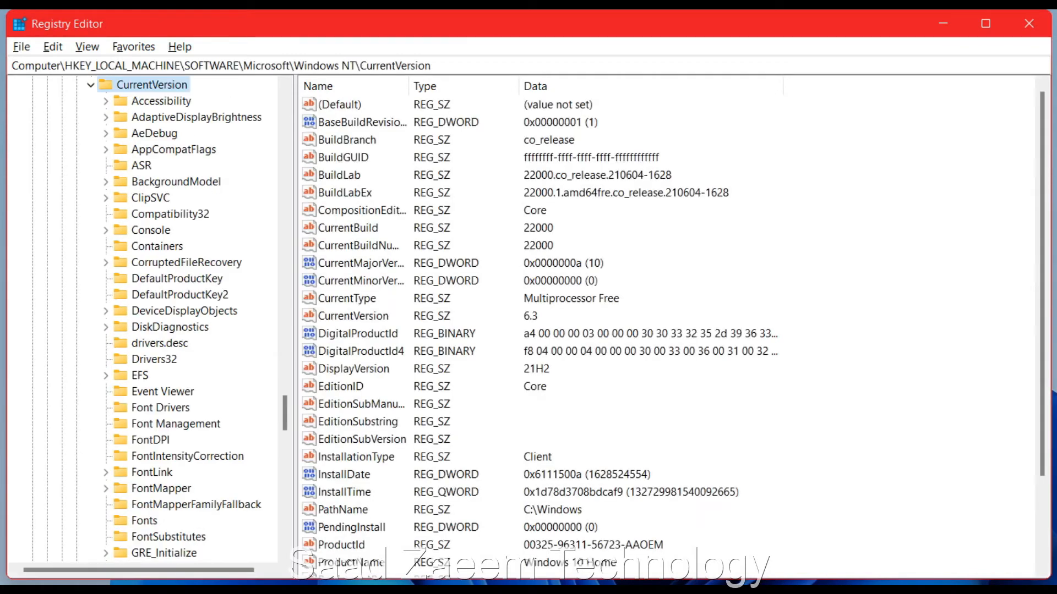
{"action": "scroll", "coordinate": [143, 319], "scroll_direction": "up", "scroll_amount": 1}
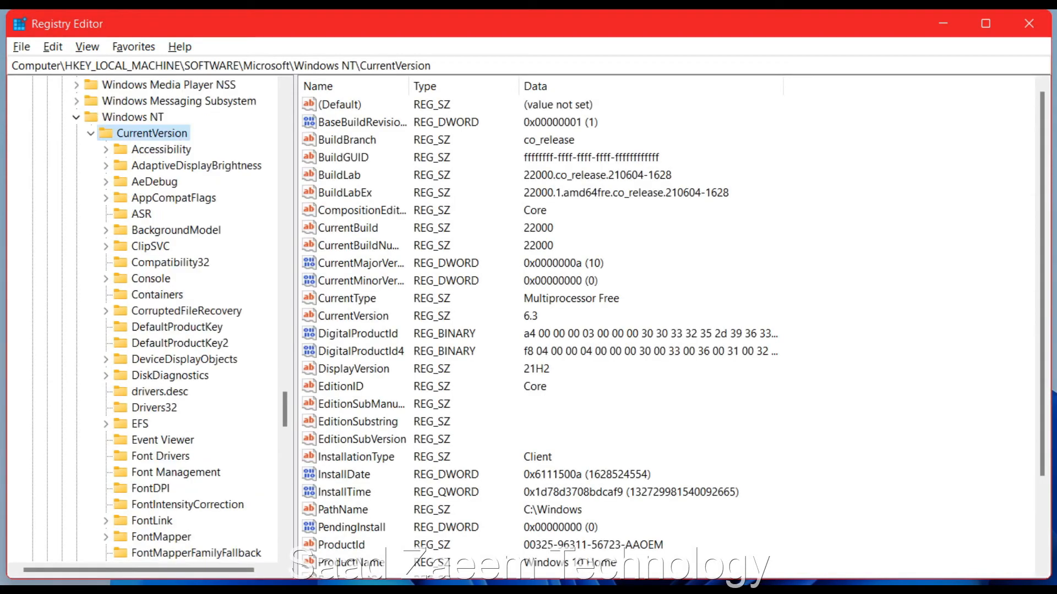
{"action": "left_click", "coordinate": [90, 133]}
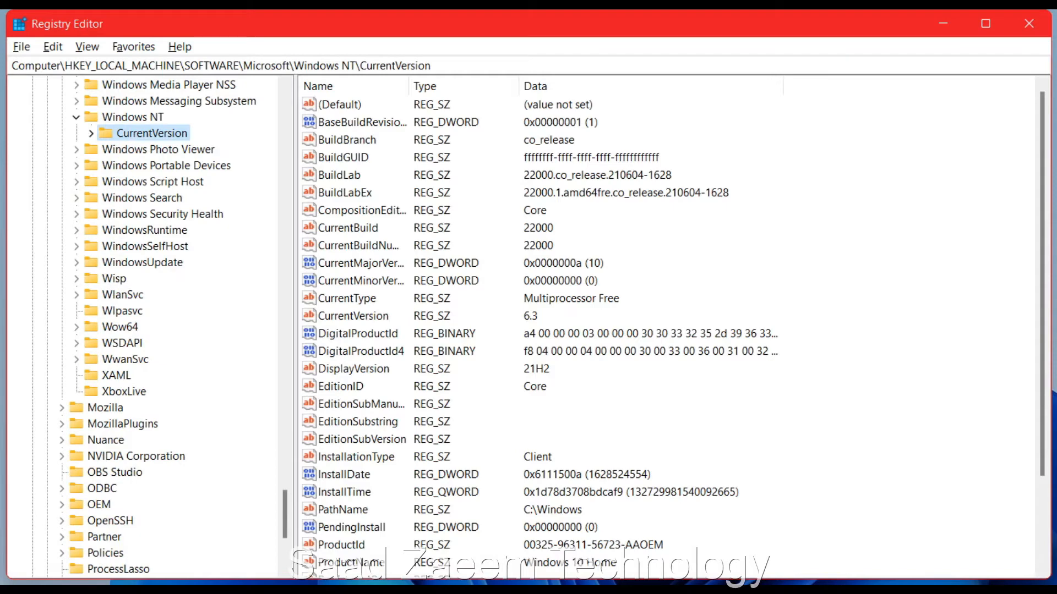
Step: Under Windows NT\CurrentVersion, select the Windows key and set its LoadAppInit_DLLs value to 0
{"action": "left_click", "coordinate": [91, 134]}
{"action": "scroll", "coordinate": [144, 320], "scroll_direction": "down", "scroll_amount": 2}
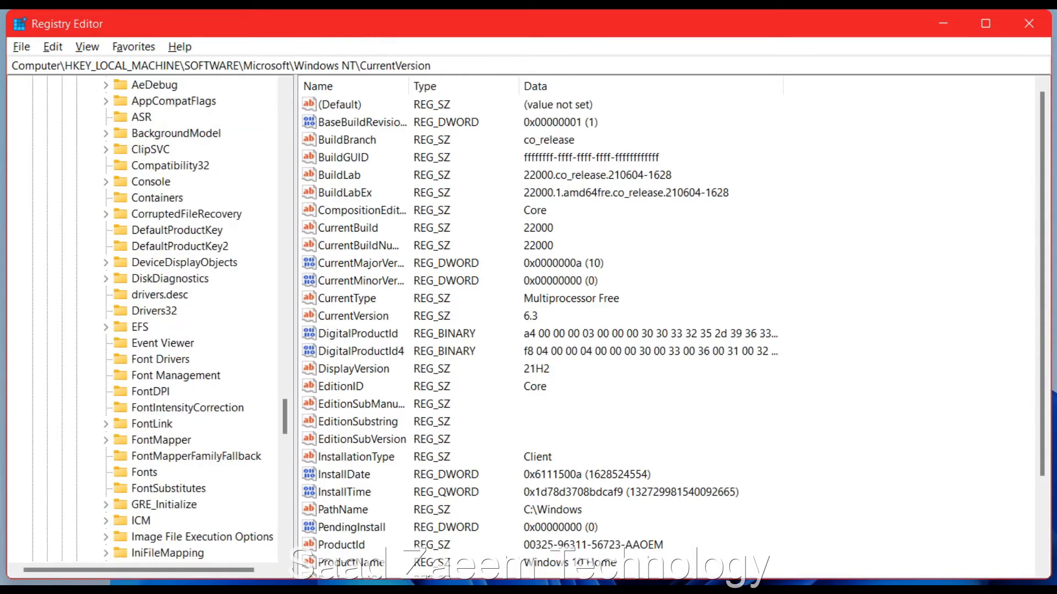
{"action": "scroll", "coordinate": [143, 320], "scroll_direction": "down", "scroll_amount": 5}
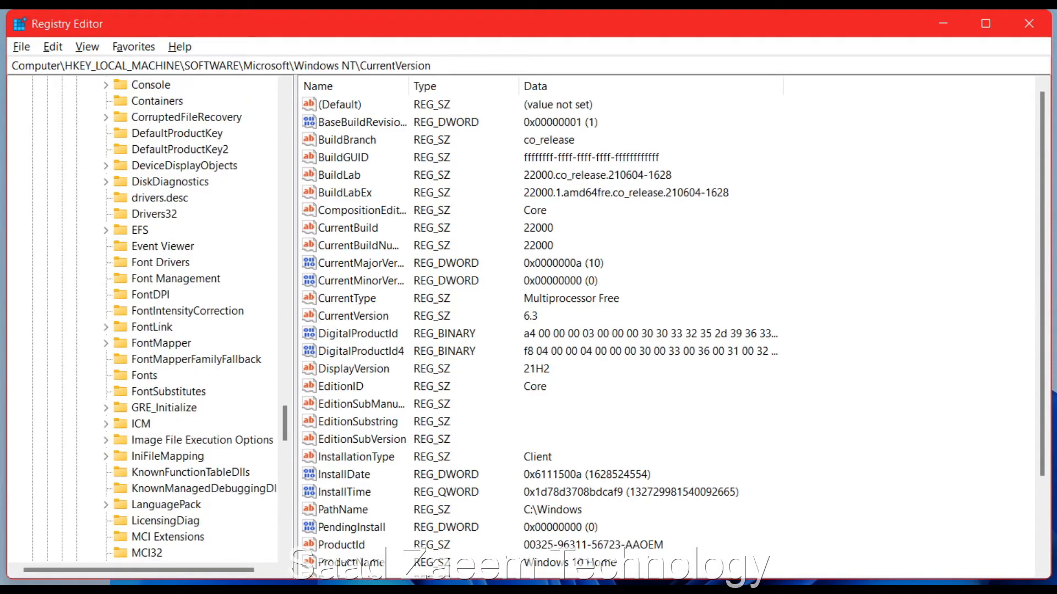
{"action": "scroll", "coordinate": [190, 319], "scroll_direction": "down", "scroll_amount": 5}
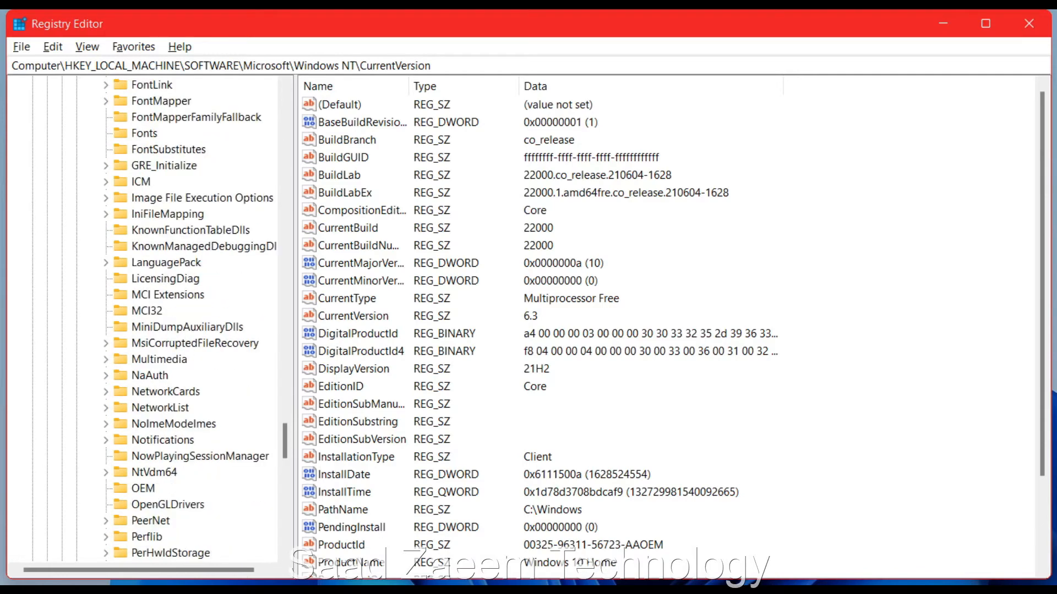
{"action": "scroll", "coordinate": [143, 319], "scroll_direction": "down", "scroll_amount": 8}
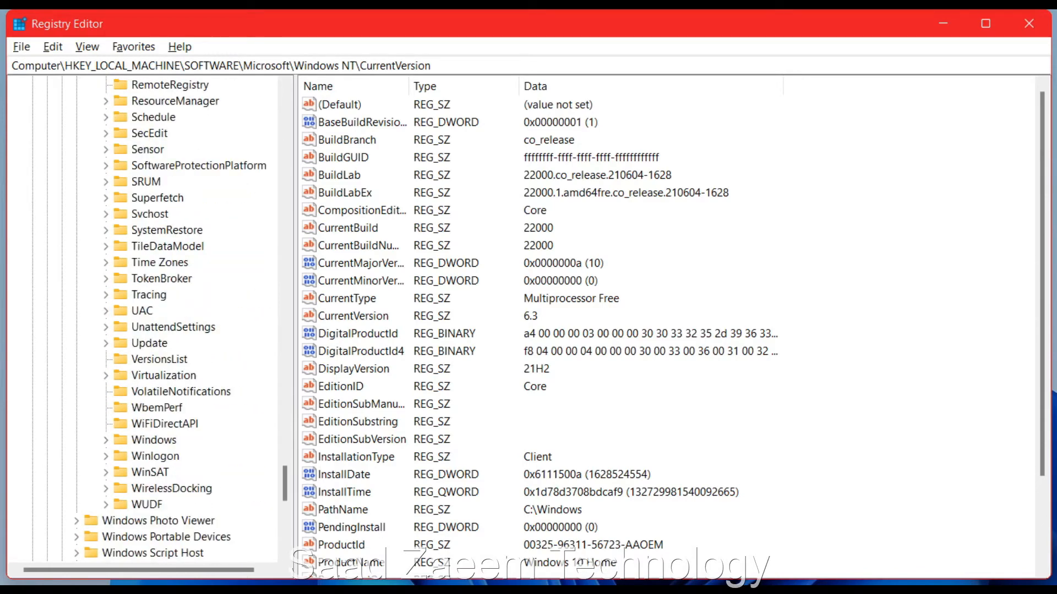
{"action": "left_click", "coordinate": [154, 440]}
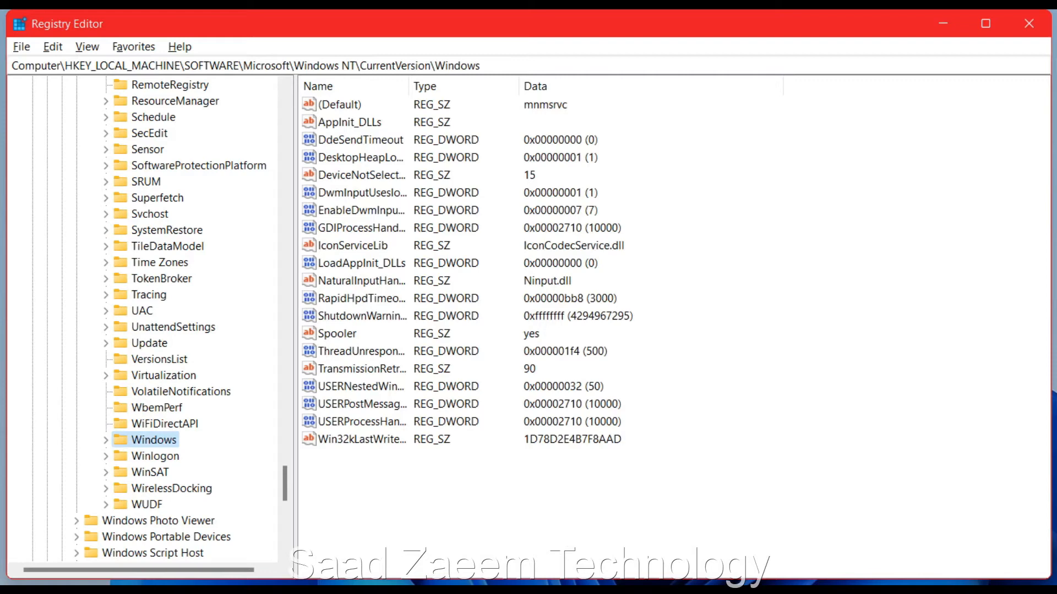
{"action": "double_click", "coordinate": [362, 263]}
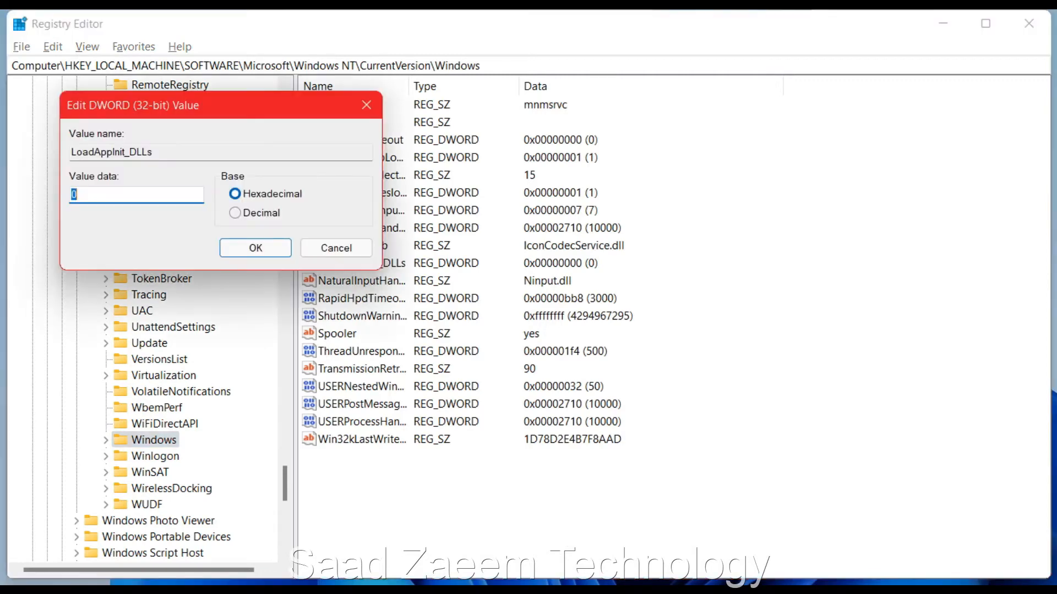
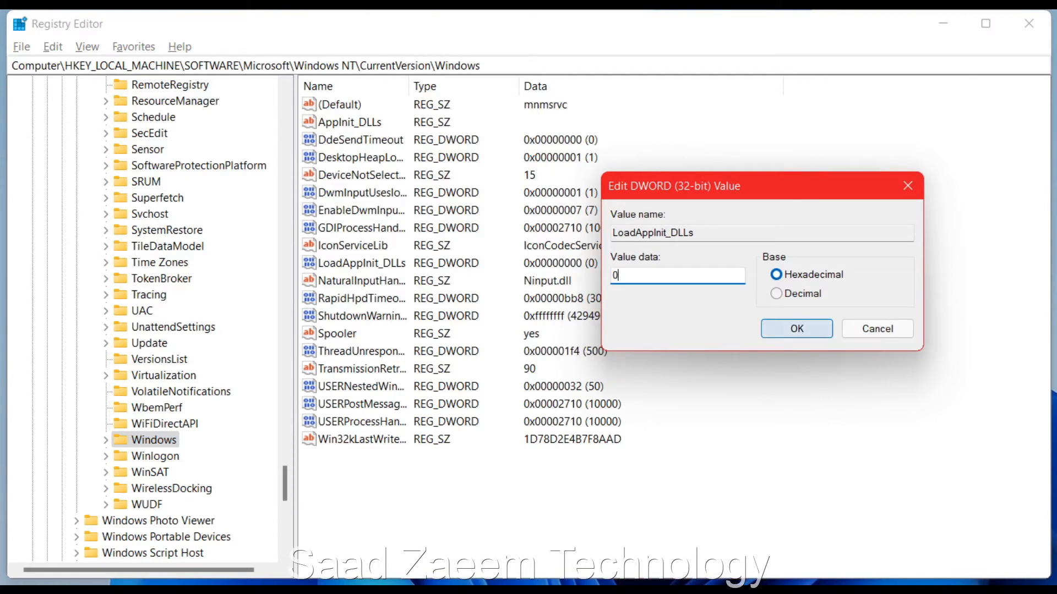
{"action": "left_click", "coordinate": [796, 329]}
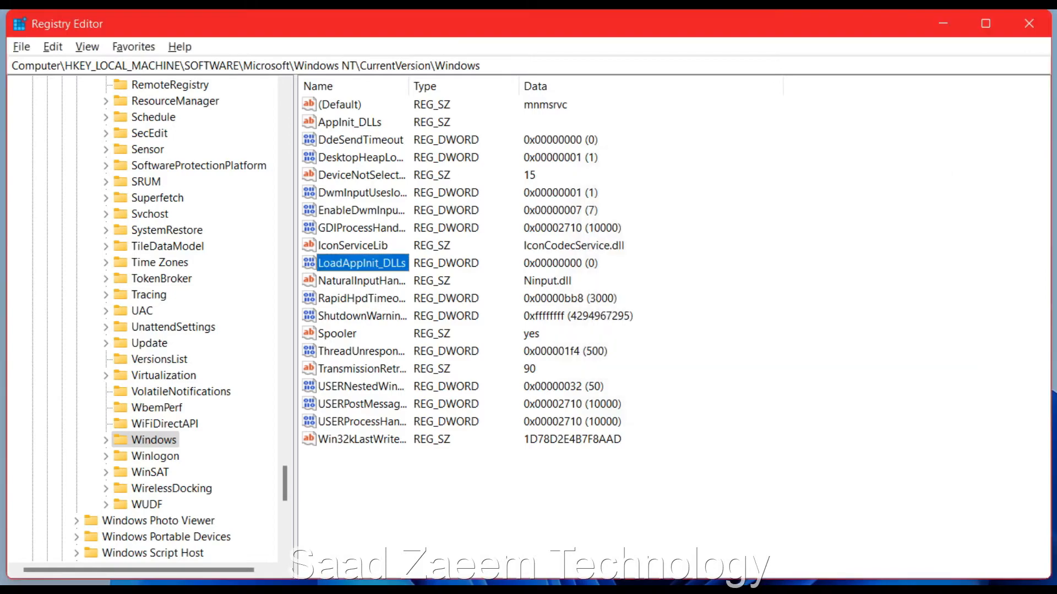
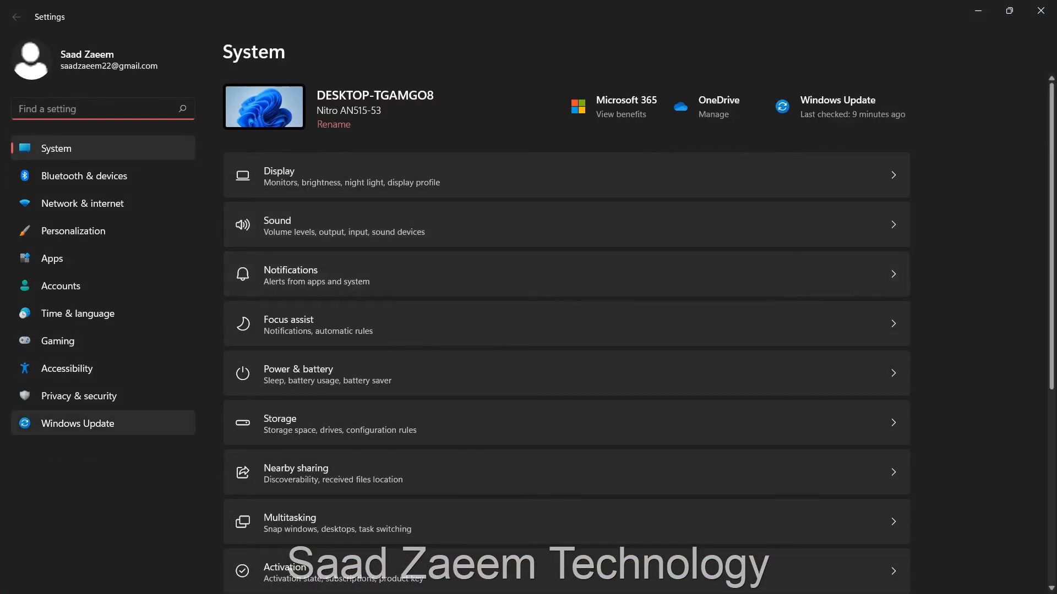
Step: In the Settings app's Windows Update page, start downloading the available updates and close Settings
{"action": "left_click", "coordinate": [77, 423]}
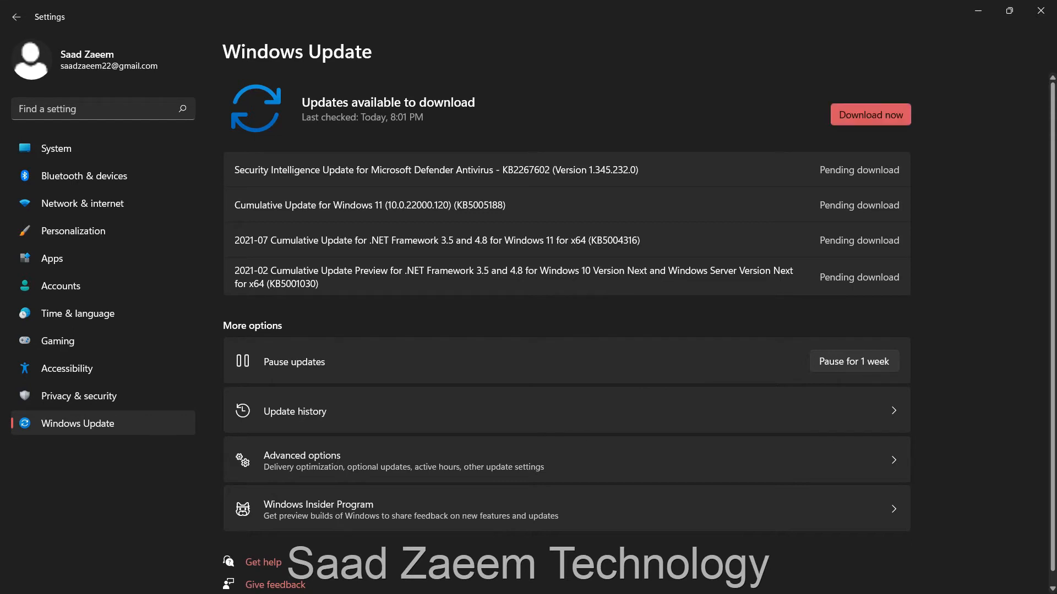
{"action": "left_click", "coordinate": [870, 114]}
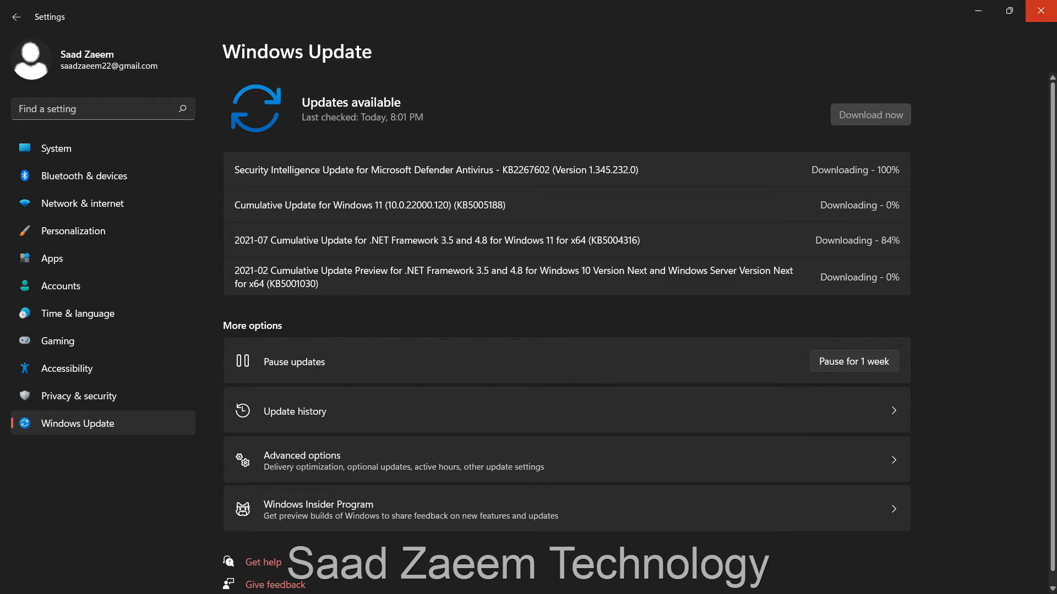
{"action": "left_click", "coordinate": [1041, 11]}
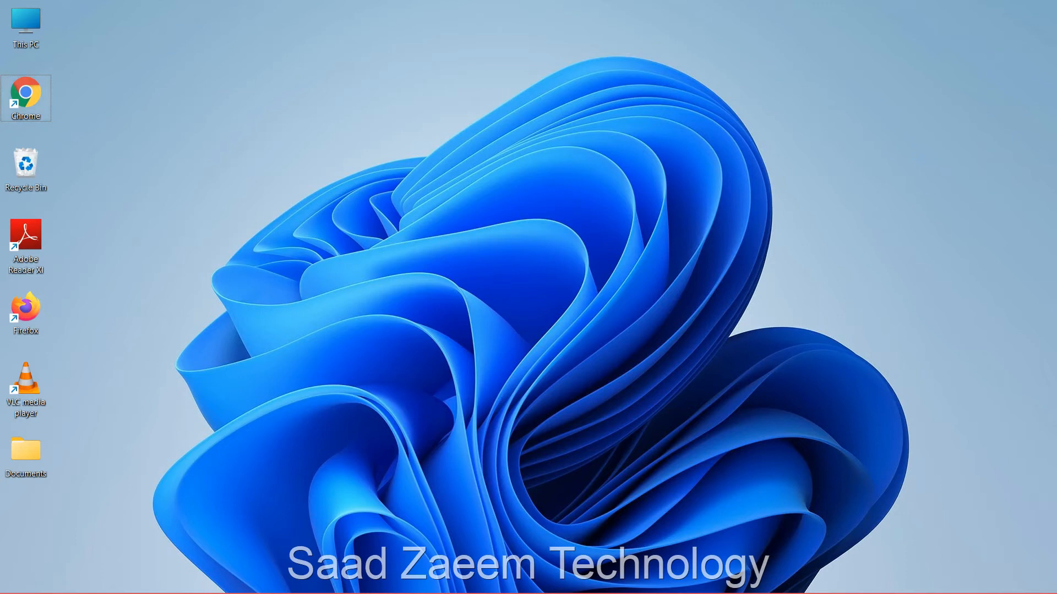
Step: Open the properties of the Chrome desktop shortcut and show its compatibility settings
{"action": "right_click", "coordinate": [33, 105]}
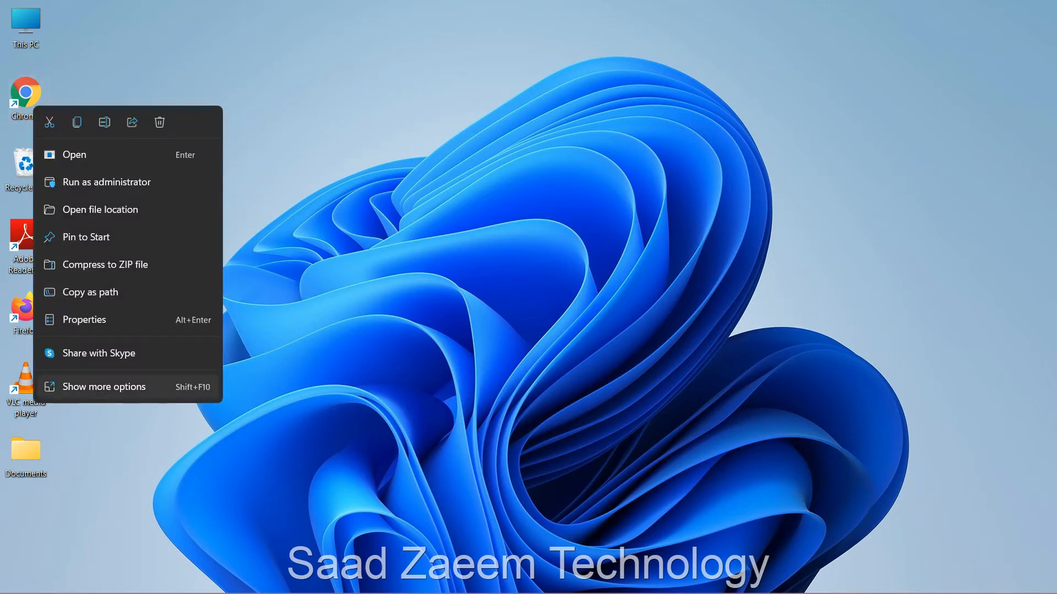
{"action": "left_click", "coordinate": [105, 387]}
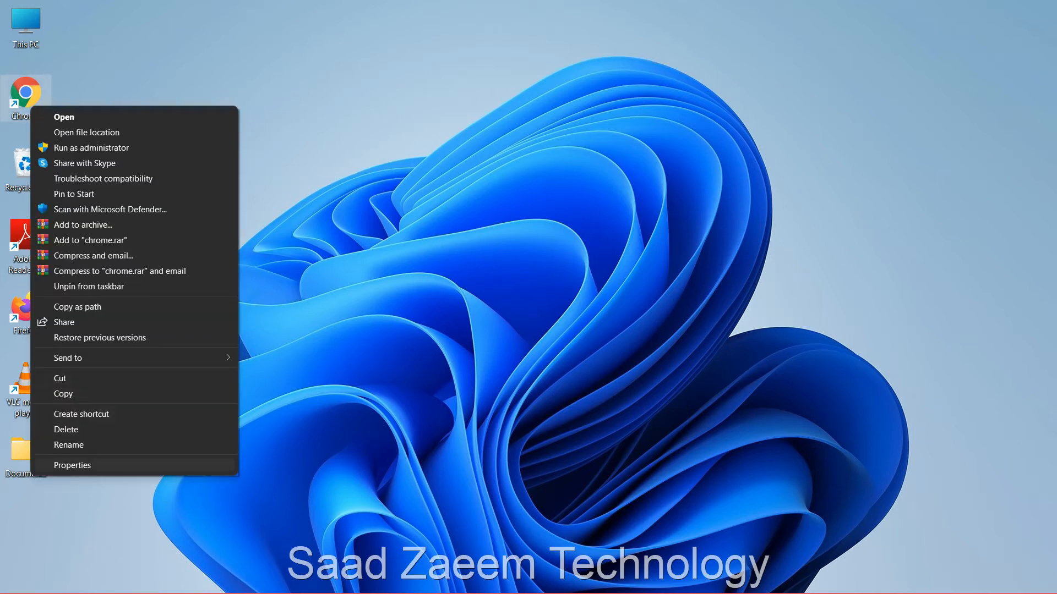
{"action": "left_click", "coordinate": [72, 465]}
{"action": "left_click_drag", "start_coordinate": [152, 118], "coordinate": [247, 74]}
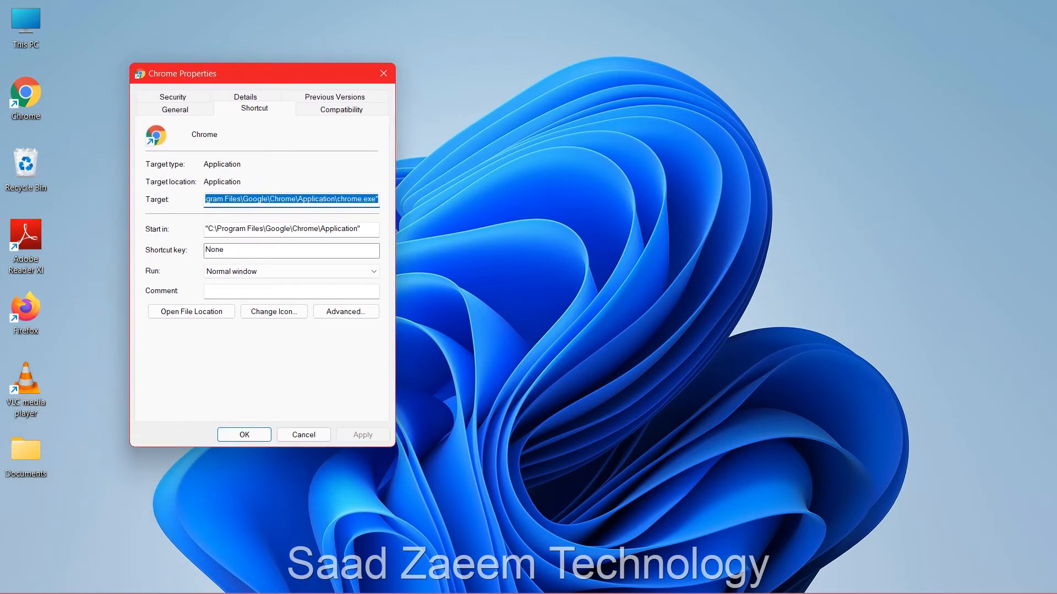
{"action": "left_click", "coordinate": [341, 109]}
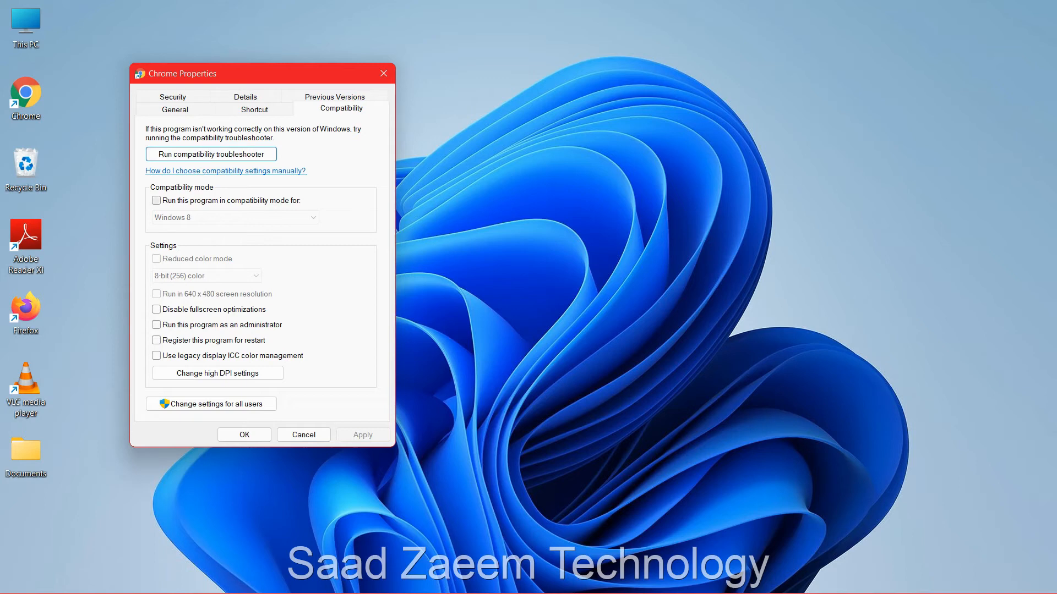
Step: Set Chrome to run in compatibility mode for Windows 7, apply the setting, and close the properties
{"action": "left_click", "coordinate": [156, 201]}
{"action": "left_click", "coordinate": [235, 217]}
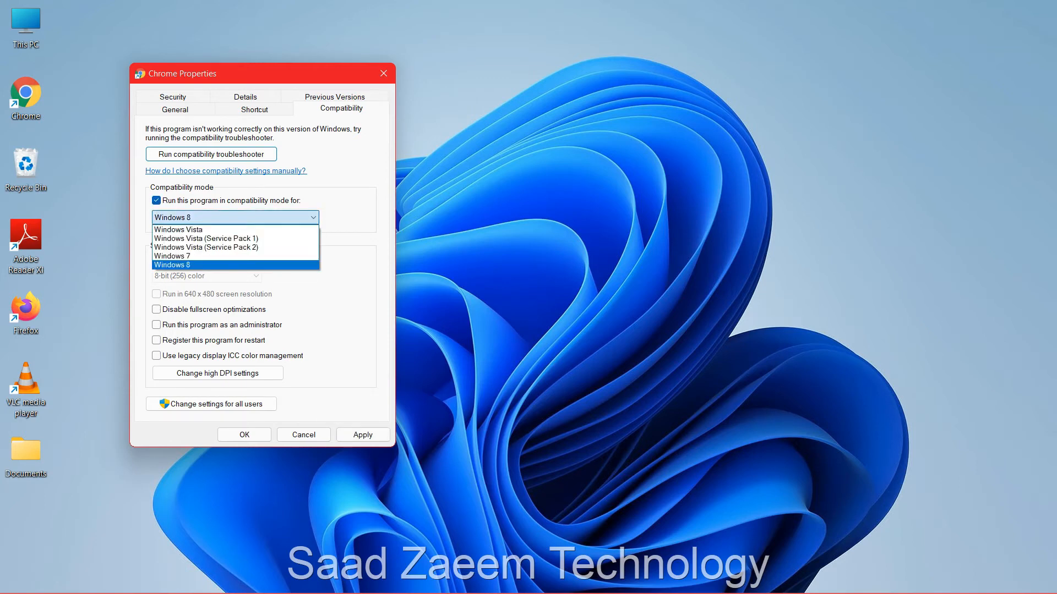
{"action": "left_click", "coordinate": [172, 256]}
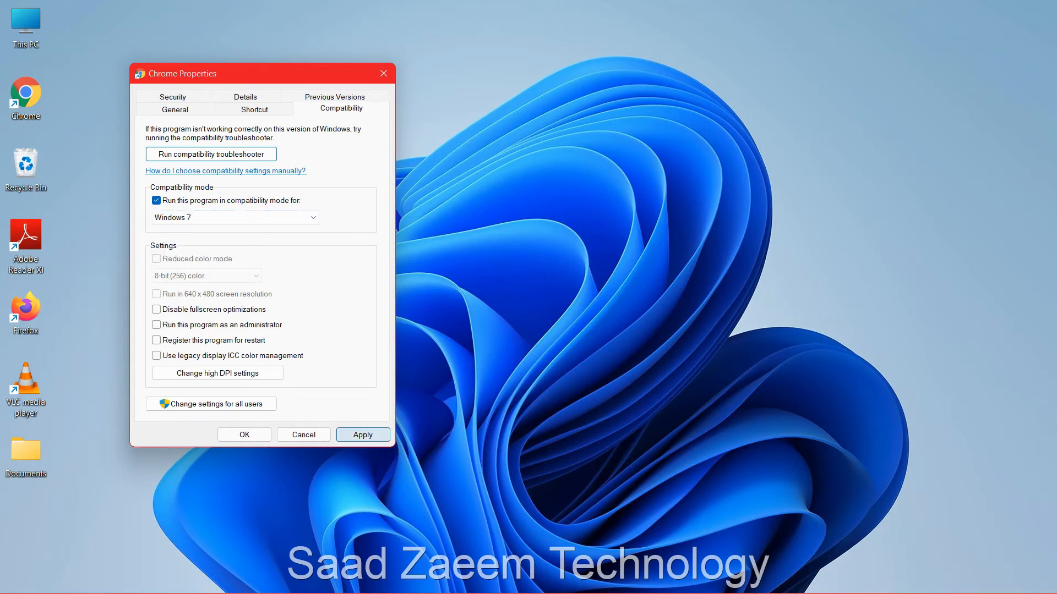
{"action": "left_click", "coordinate": [363, 435]}
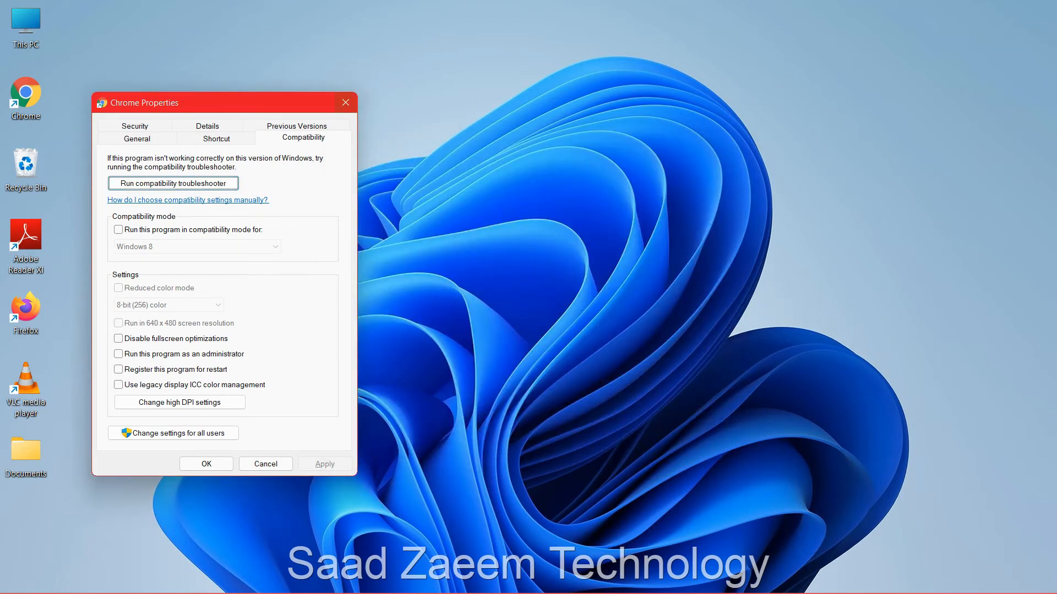
{"action": "left_click", "coordinate": [346, 102]}
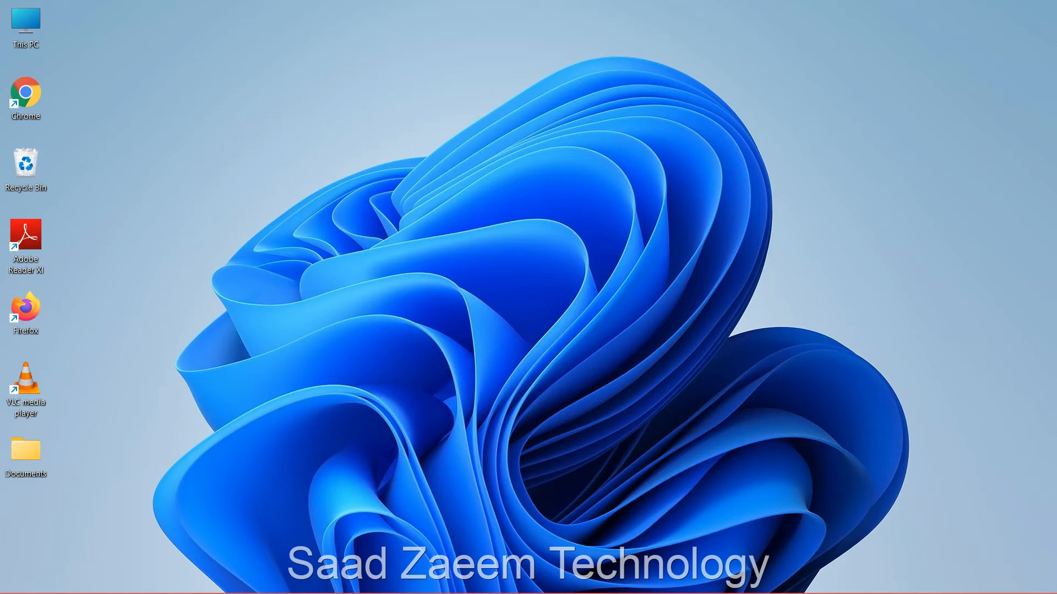
Step: Open Control Panel by searching for "control" and show the list of programs that can be uninstalled
{"action": "key", "text": "super"}
{"action": "type", "text": "control"}
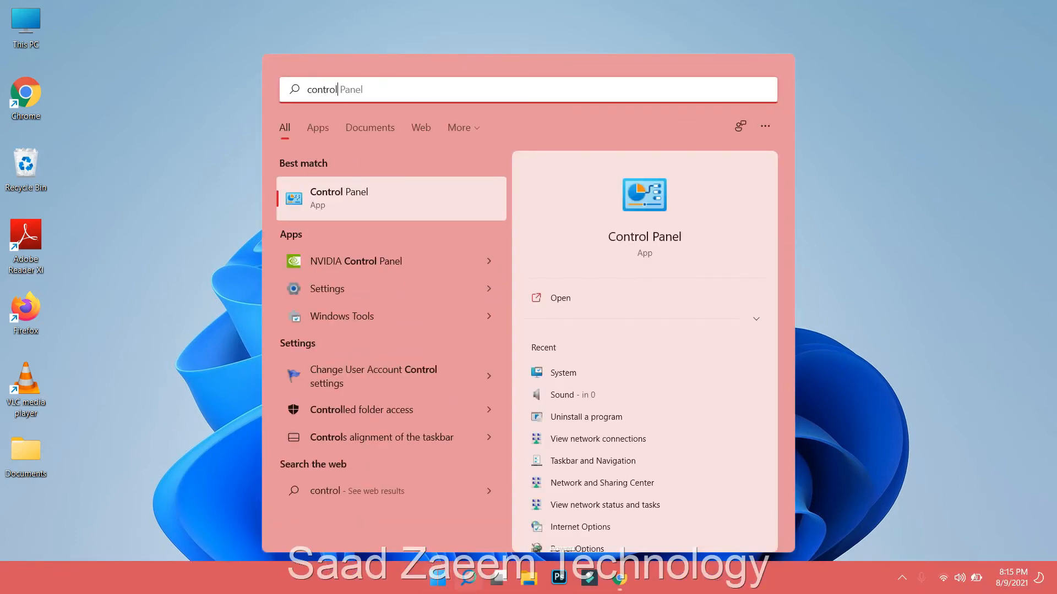
{"action": "key", "text": "Return"}
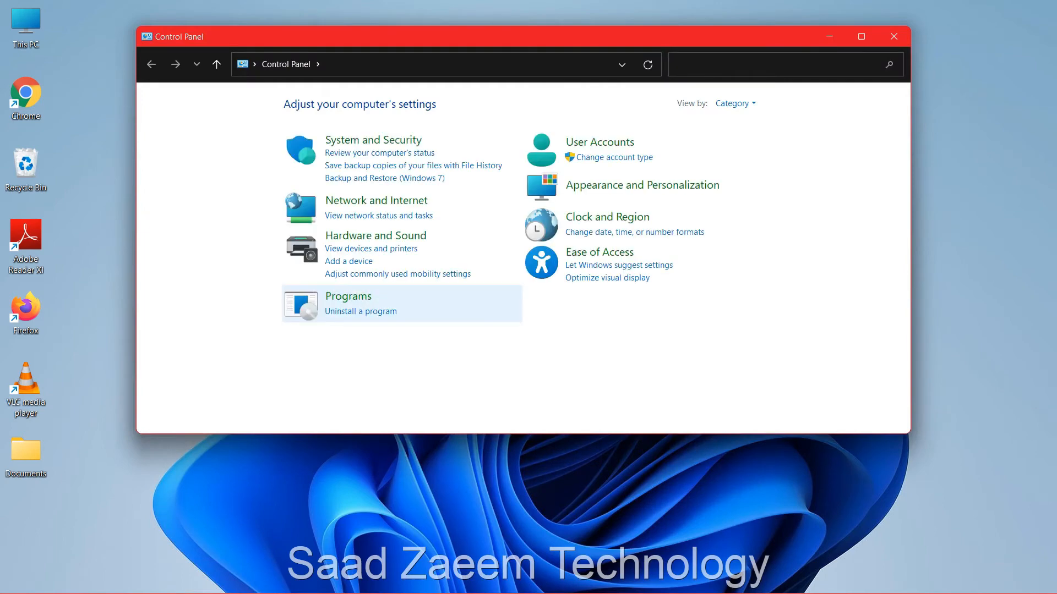
{"action": "left_click", "coordinate": [353, 311]}
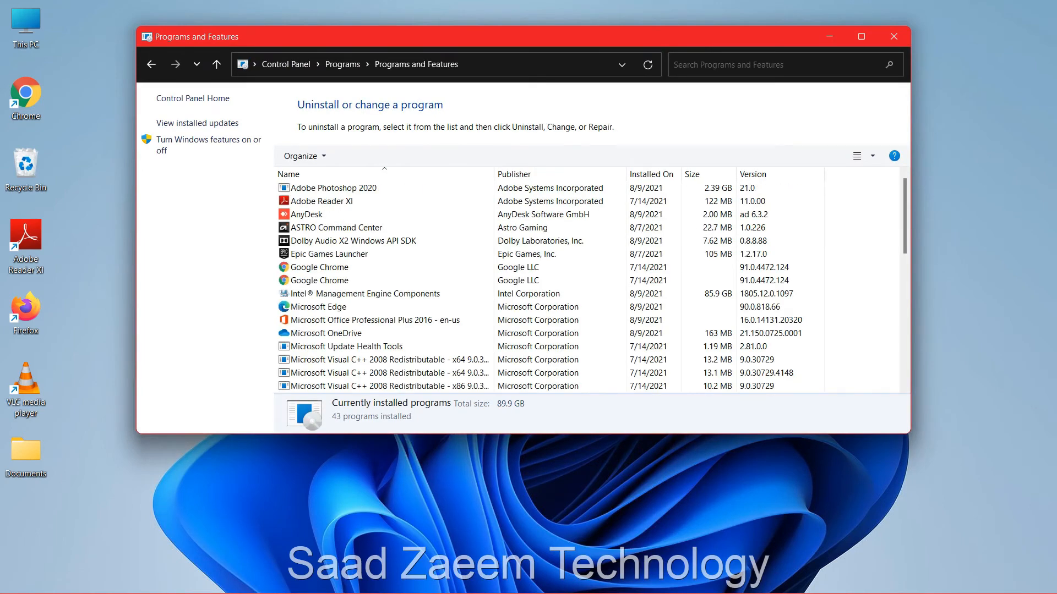
Step: Start a repair of Epic Games Launcher and cancel its configuration
{"action": "left_click", "coordinate": [352, 254]}
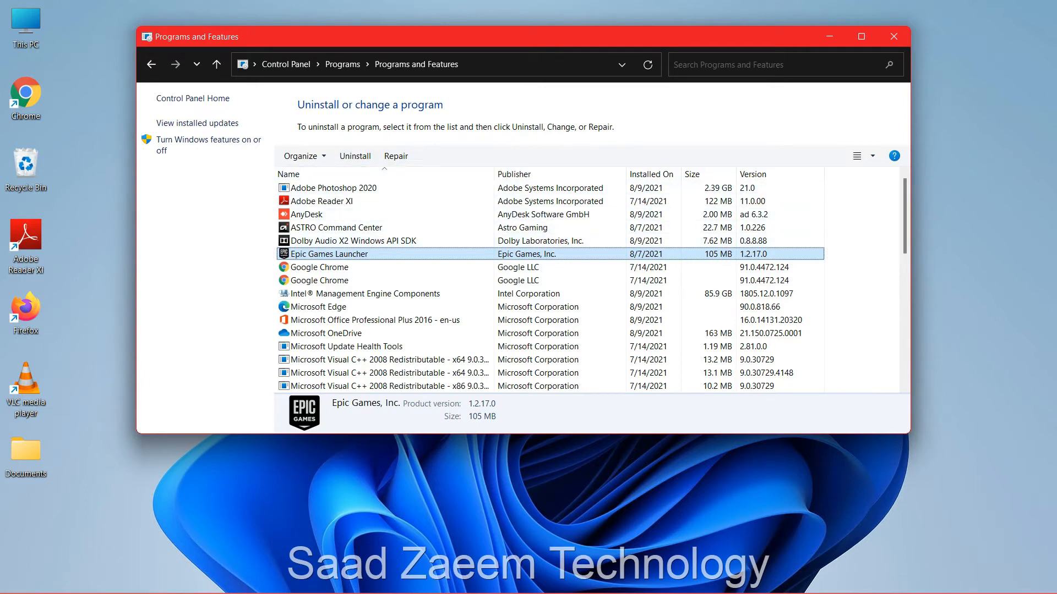
{"action": "left_click", "coordinate": [395, 156]}
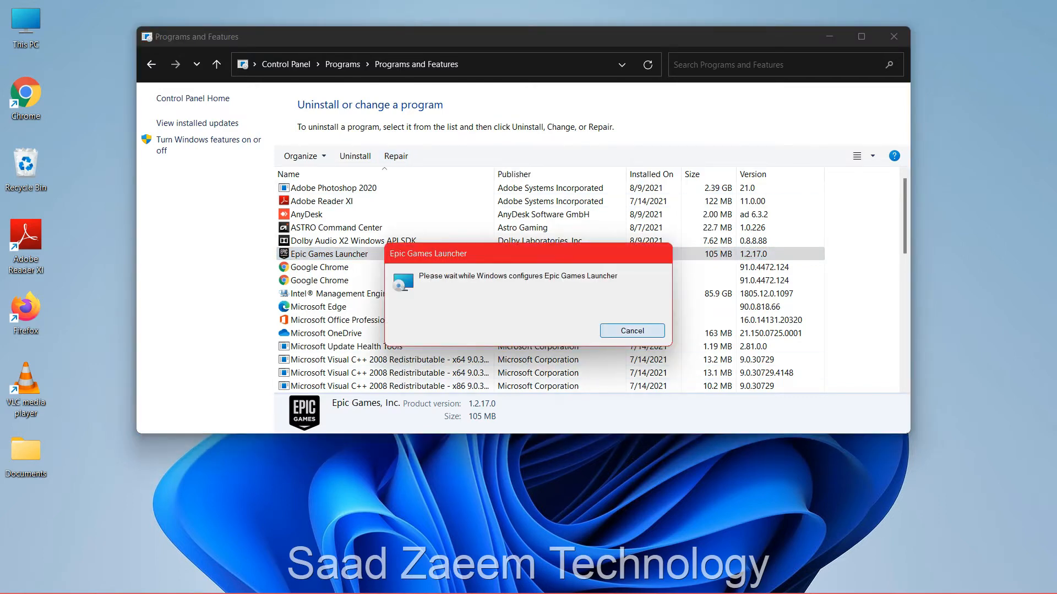
{"action": "left_click", "coordinate": [633, 331]}
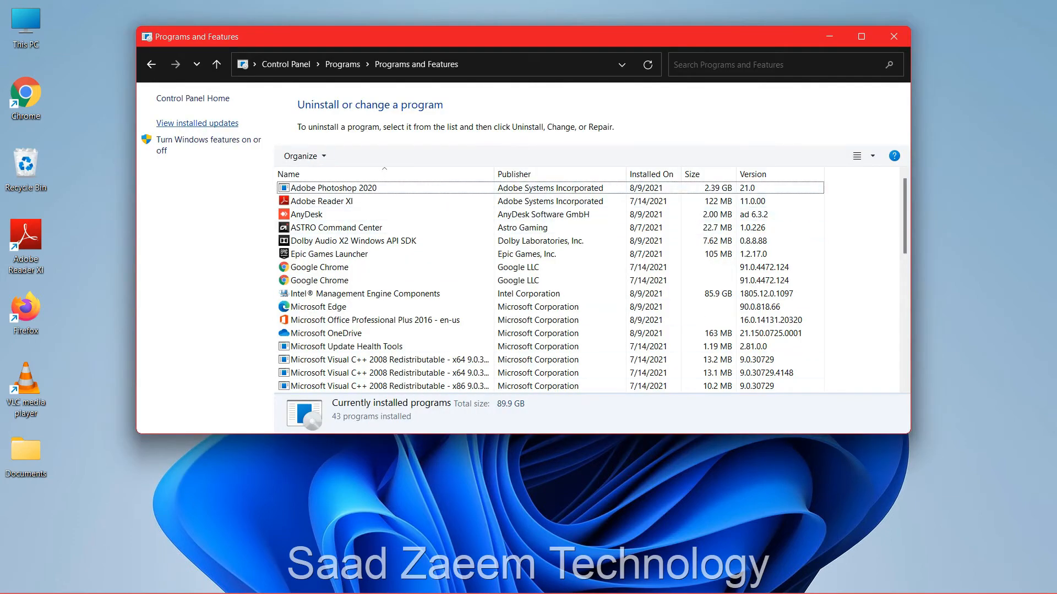
Step: View the installed updates, select KB2565063 for Visual C++ 2010 x64, clear the selection, and close the window
{"action": "left_click", "coordinate": [197, 123]}
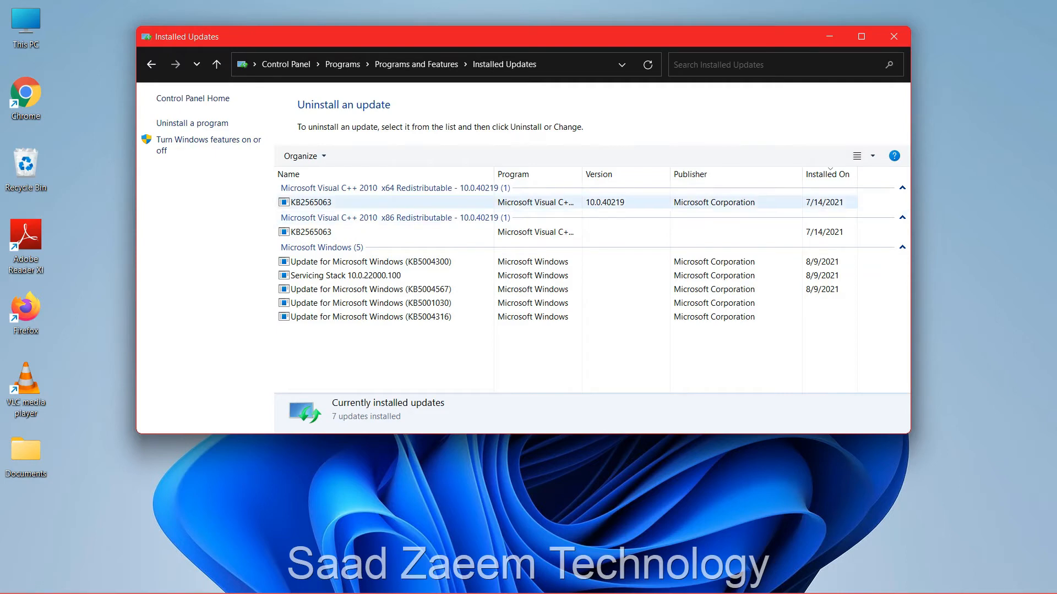
{"action": "left_click", "coordinate": [330, 202]}
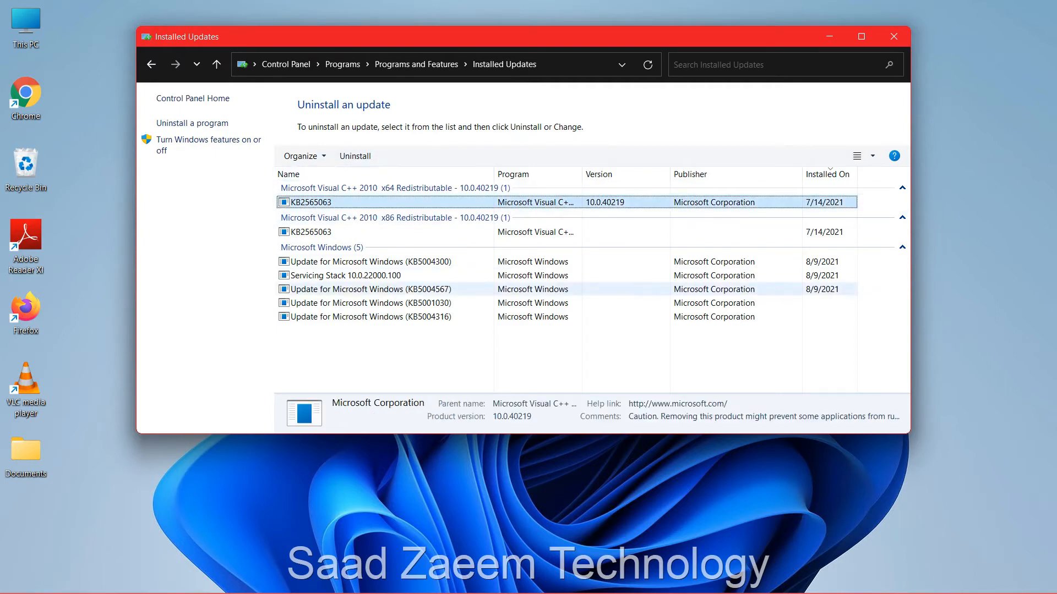
{"action": "left_click", "coordinate": [485, 358]}
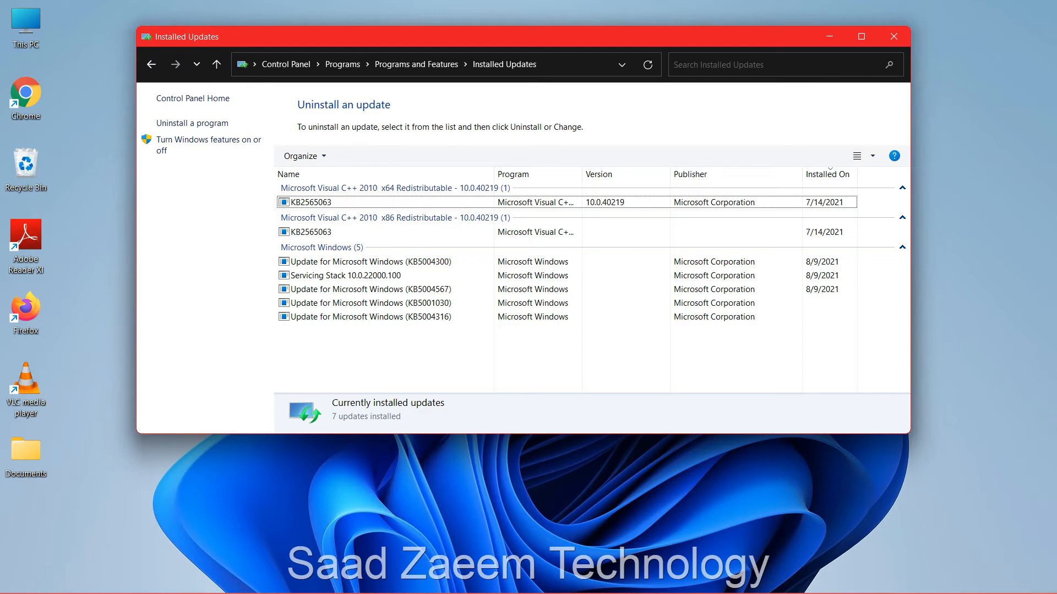
{"action": "key", "text": "alt+F4"}
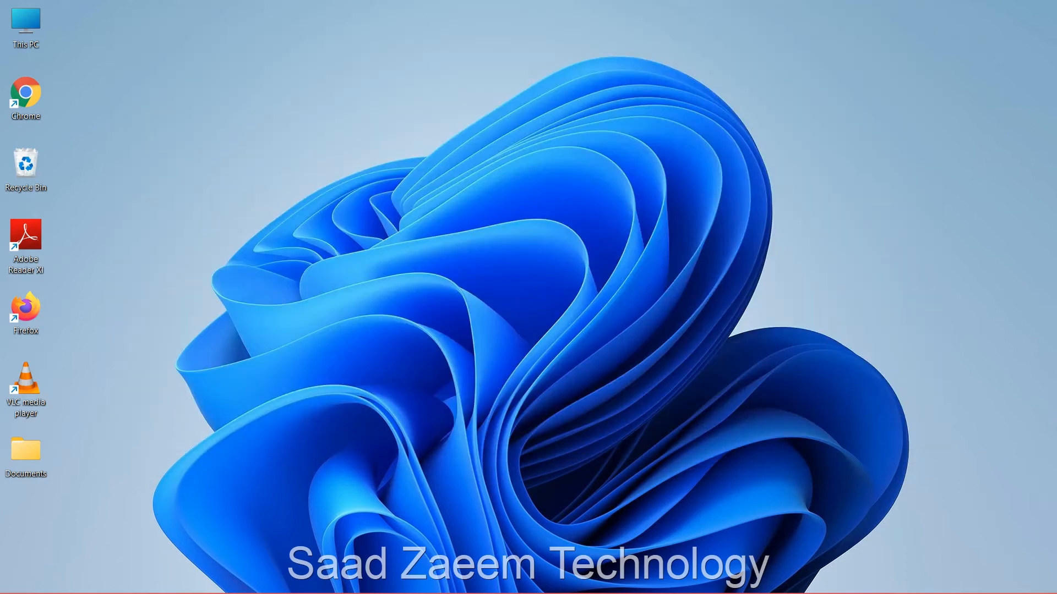
Step: Open Settings by searching for "sett" and browse the additional options in Windows Update's advanced options
{"action": "key", "text": "super"}
{"action": "type", "text": "sett"}
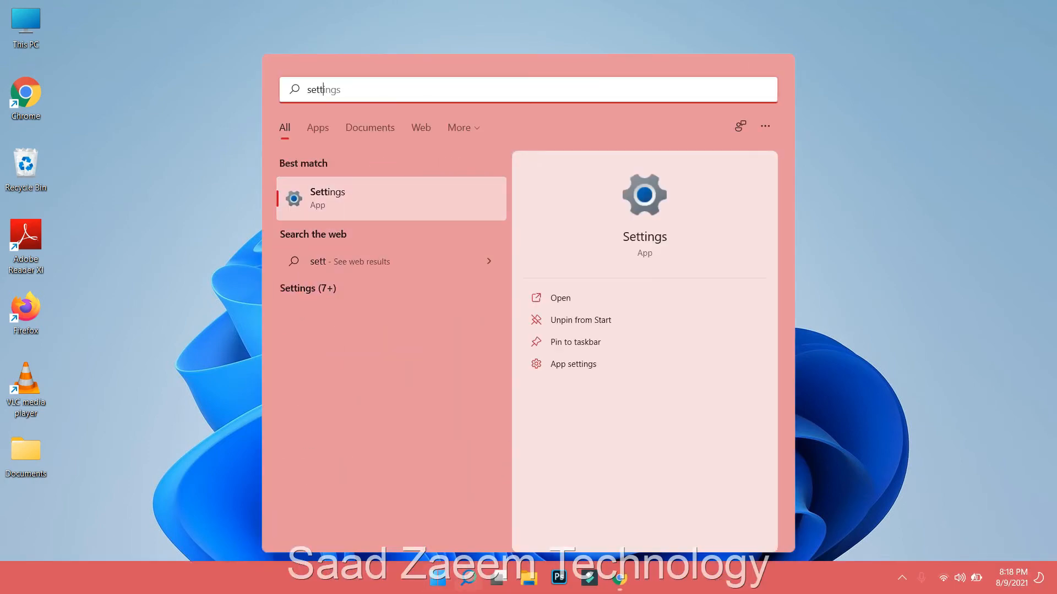
{"action": "key", "text": "Return"}
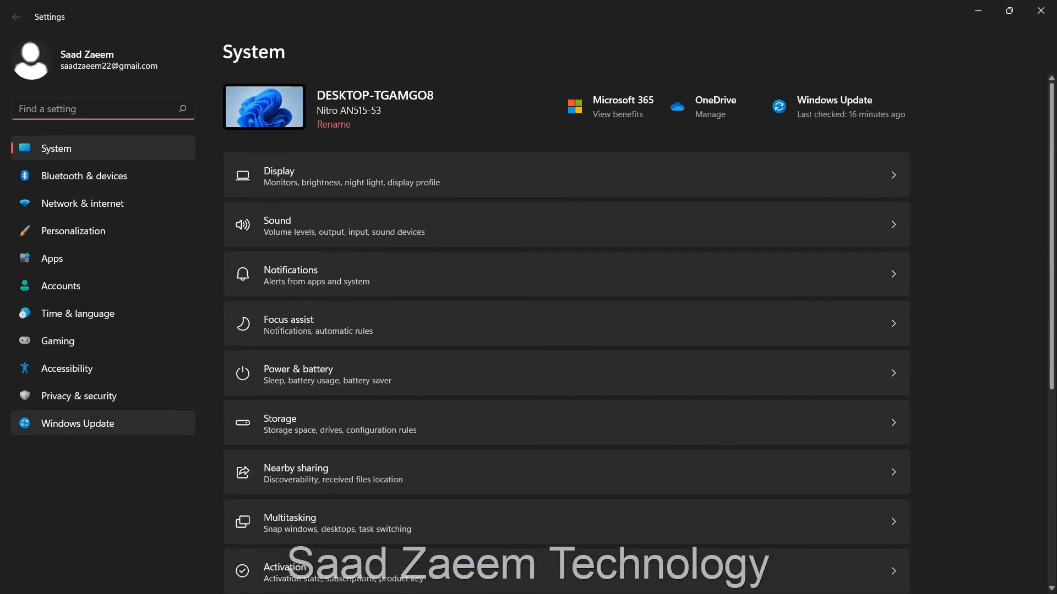
{"action": "left_click", "coordinate": [78, 423]}
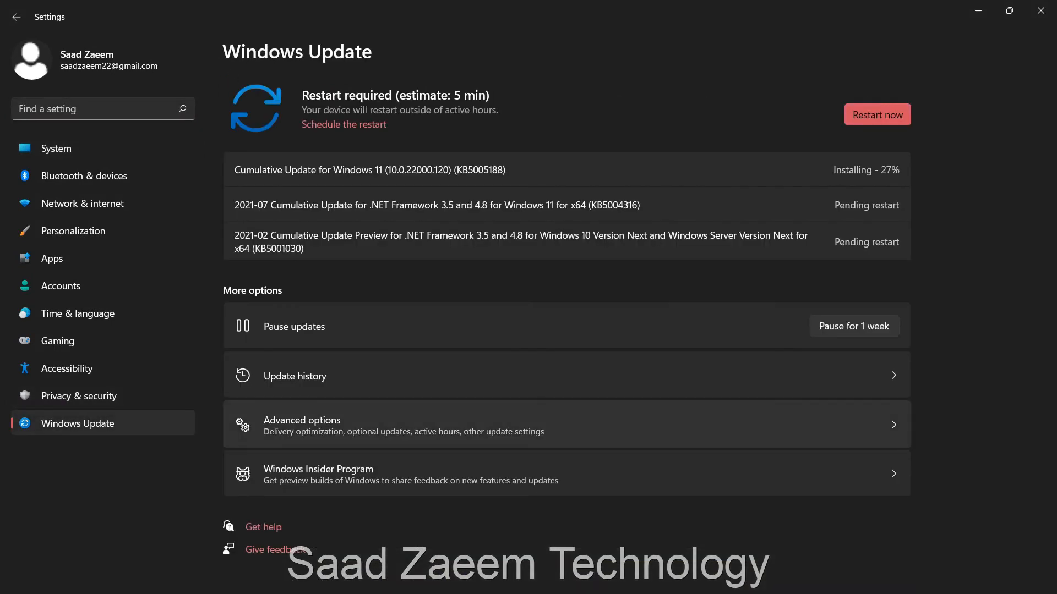
{"action": "left_click", "coordinate": [385, 425]}
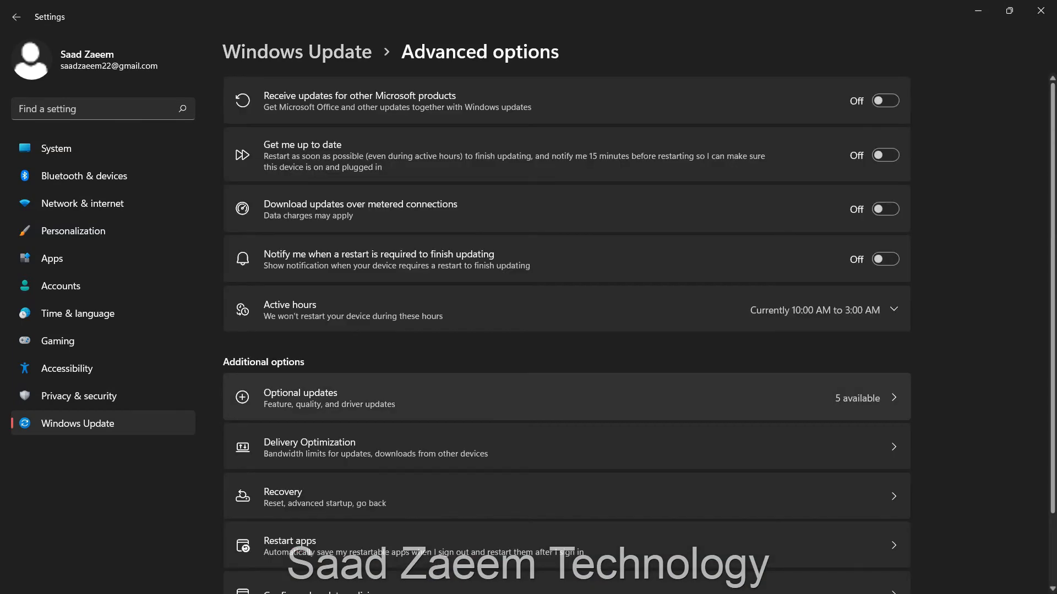
{"action": "scroll", "coordinate": [386, 419], "scroll_direction": "down", "scroll_amount": 2}
{"action": "left_click", "coordinate": [386, 417]}
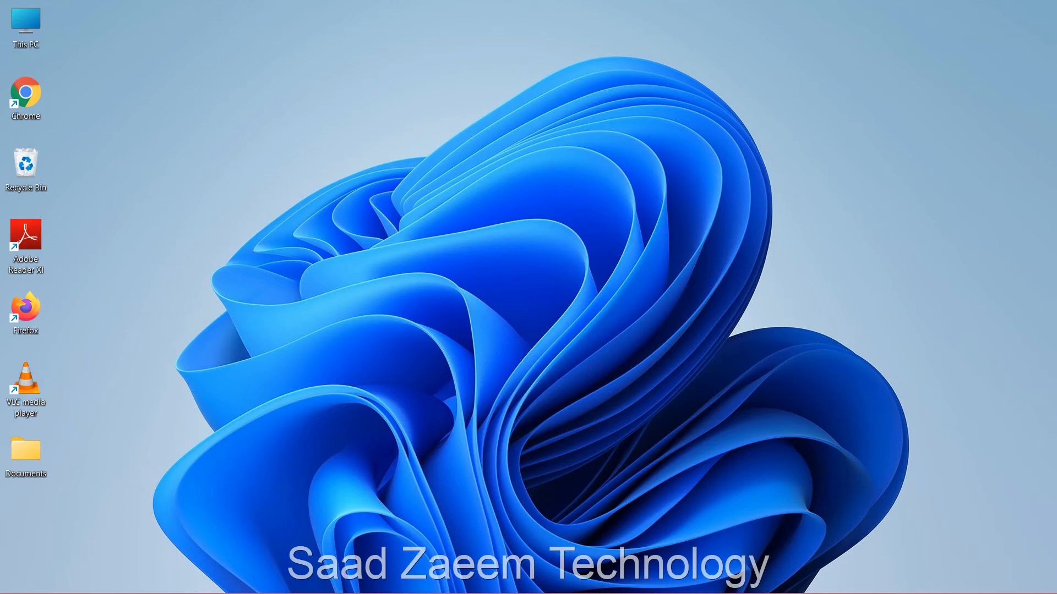
Step: Open System Configuration by searching for "sy" and enable Safe boot with the Minimal option
{"action": "key", "text": "super"}
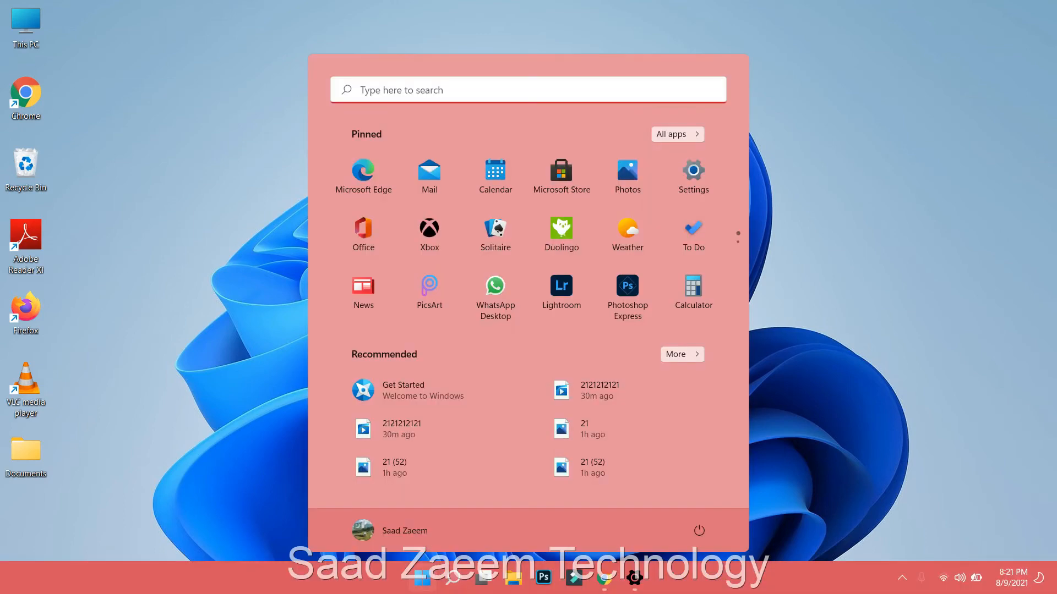
{"action": "type", "text": "sy"}
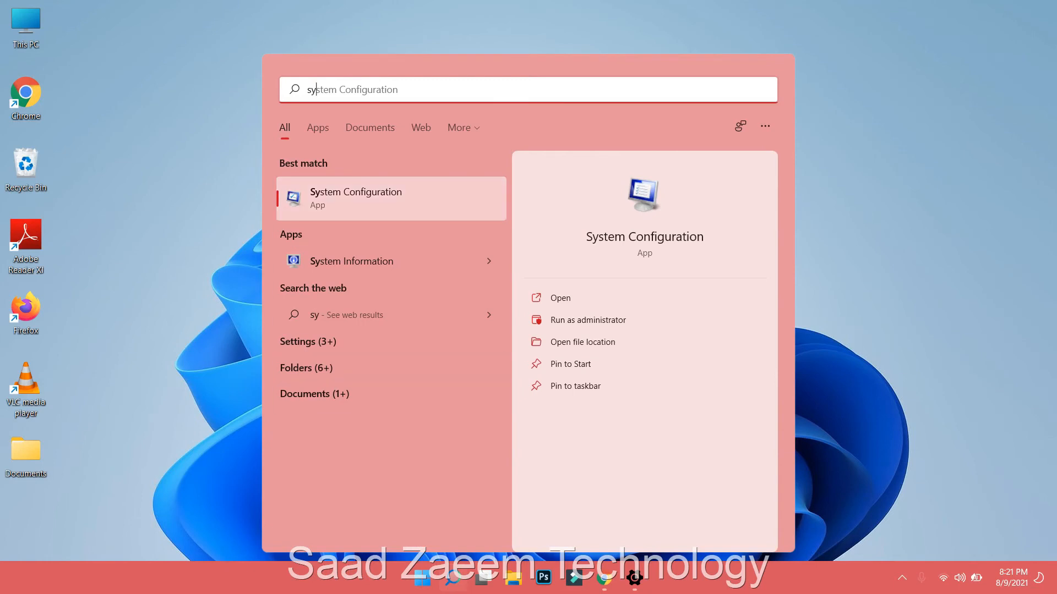
{"action": "left_click", "coordinate": [367, 199]}
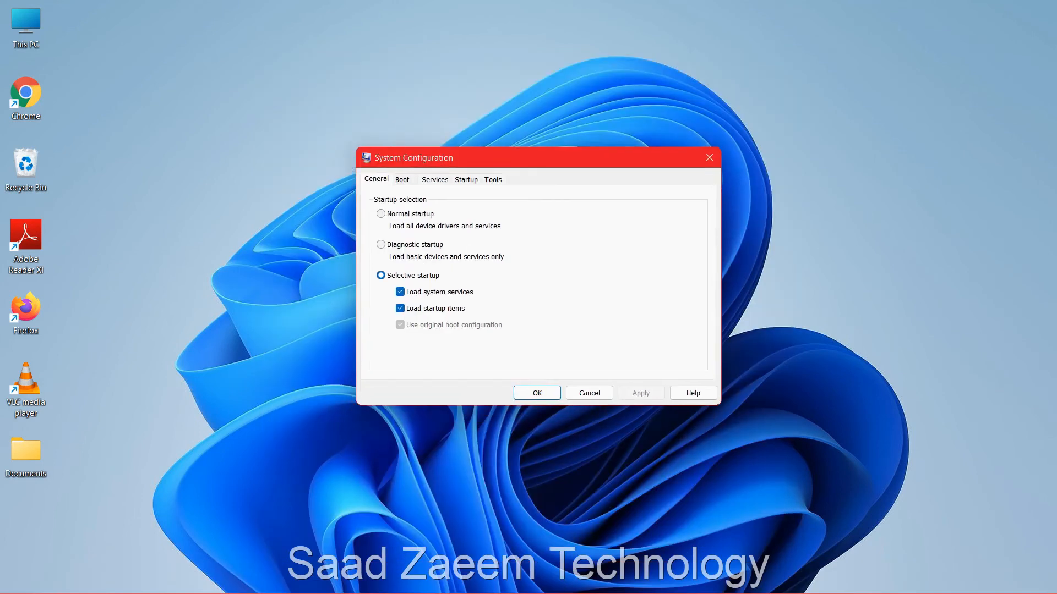
{"action": "left_click", "coordinate": [402, 180]}
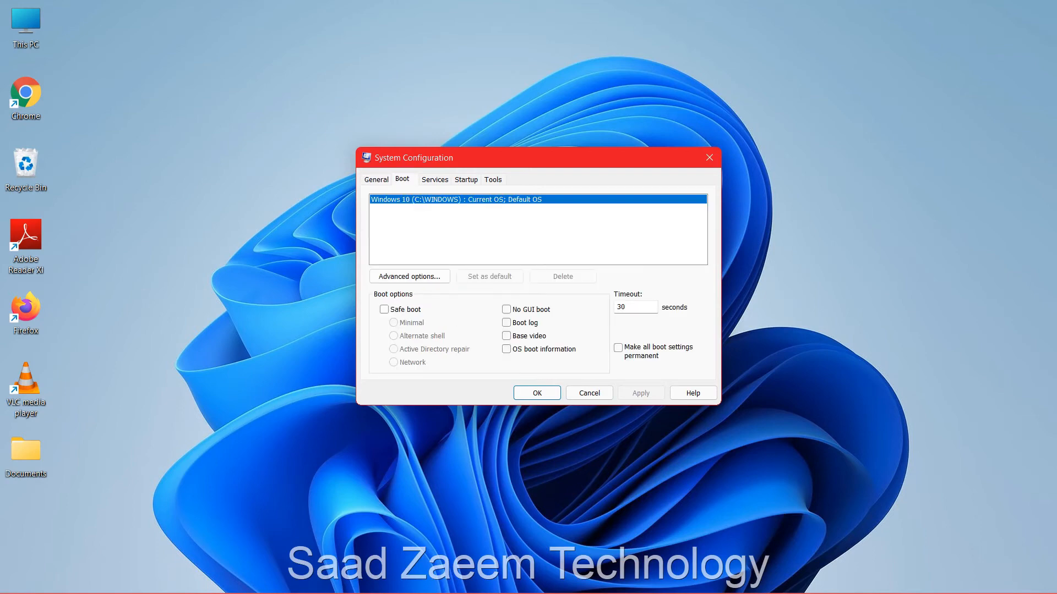
{"action": "left_click", "coordinate": [384, 309]}
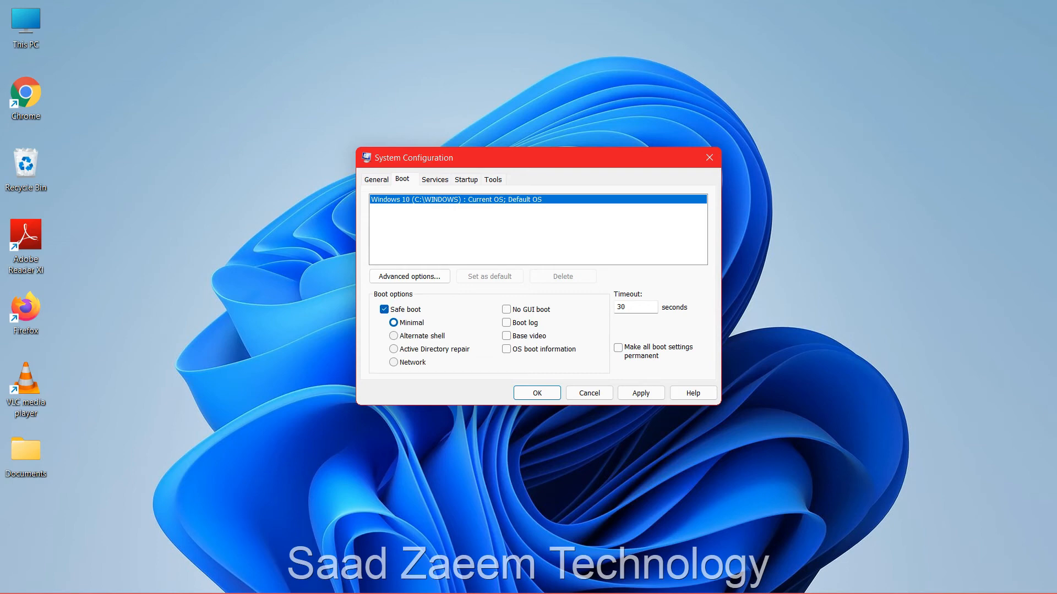
Step: Hide all Microsoft services in System Configuration, disable all the remaining services, and enable them all again
{"action": "key", "text": "alt"}
{"action": "key", "text": "ctrl+Tab"}
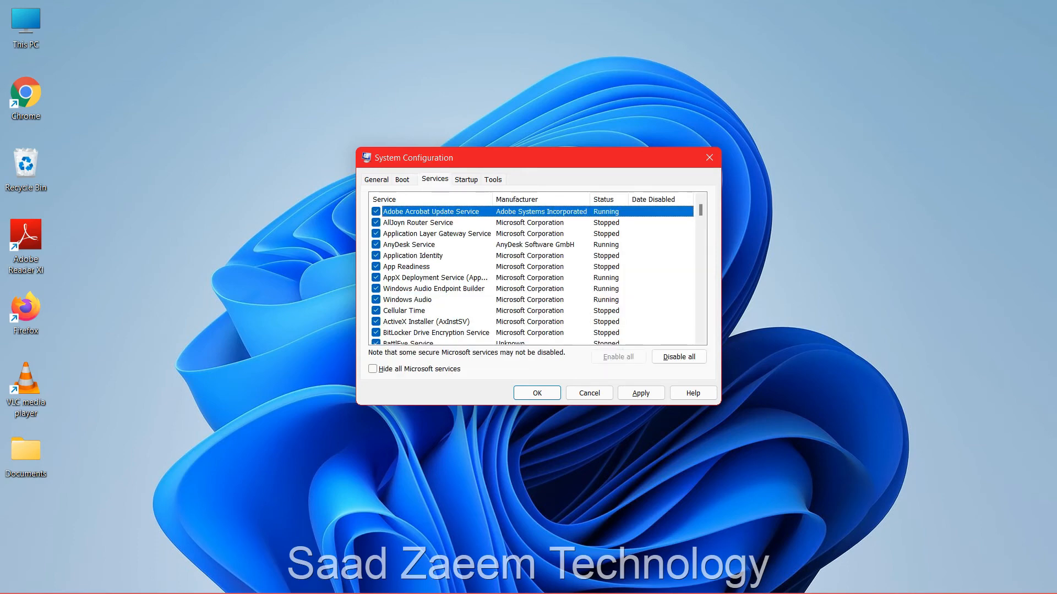
{"action": "key", "text": "alt+h"}
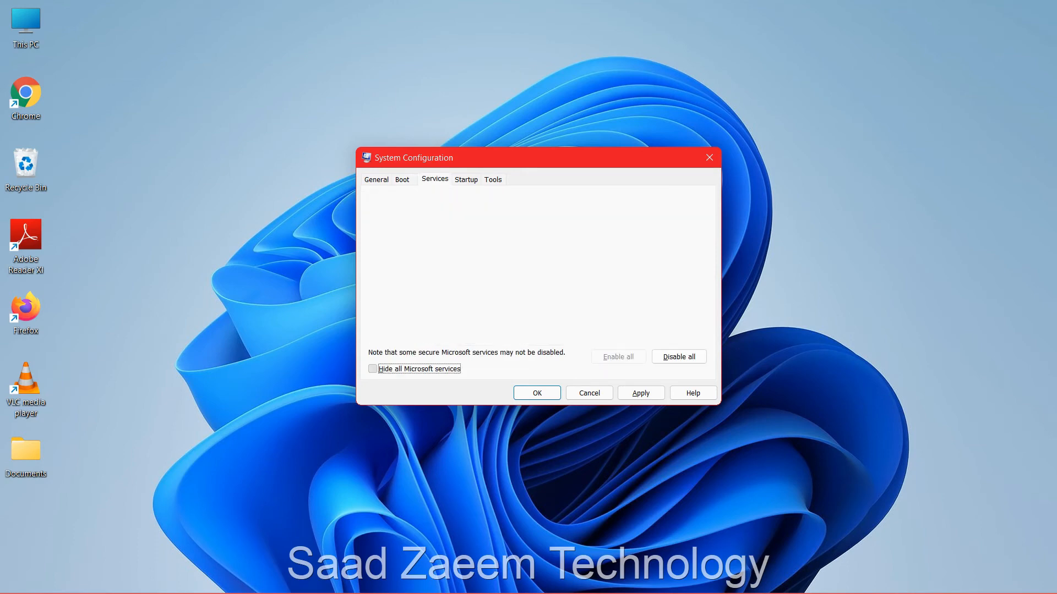
{"action": "scroll", "coordinate": [531, 269], "scroll_direction": "down", "scroll_amount": 2}
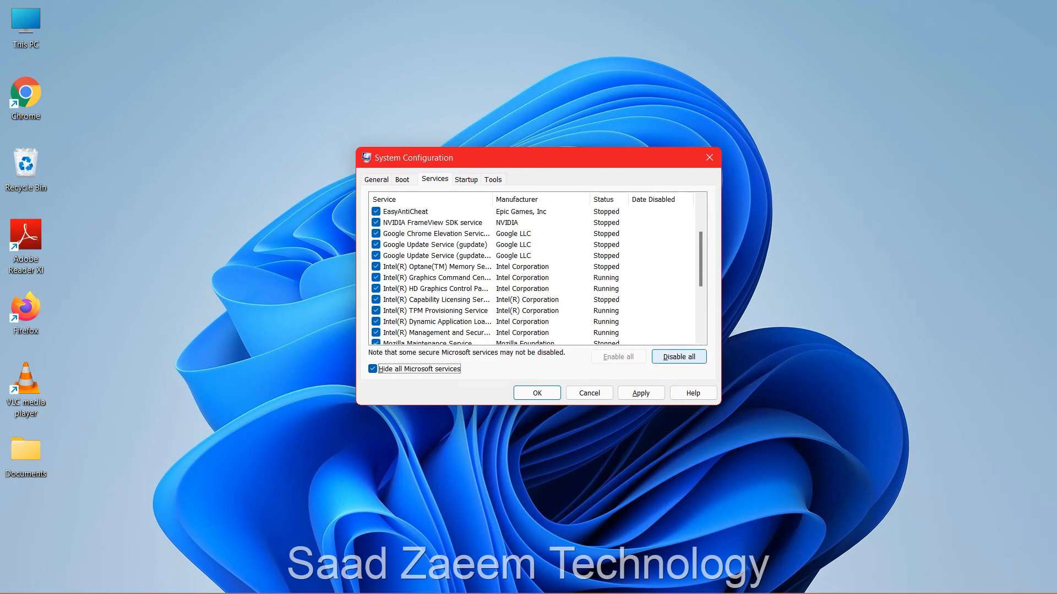
{"action": "key", "text": "alt+d"}
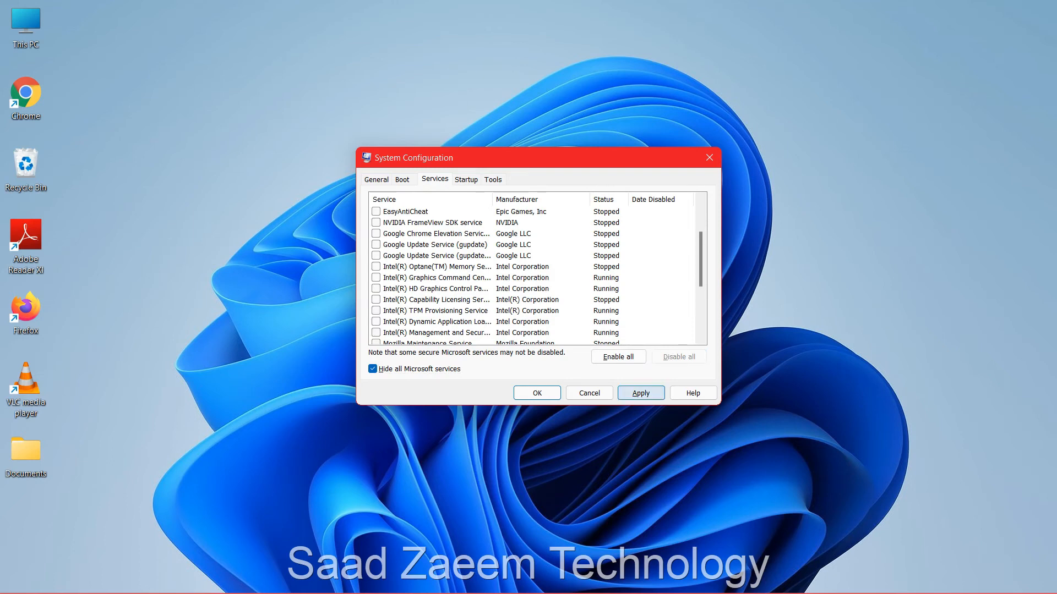
{"action": "key", "text": "alt+e"}
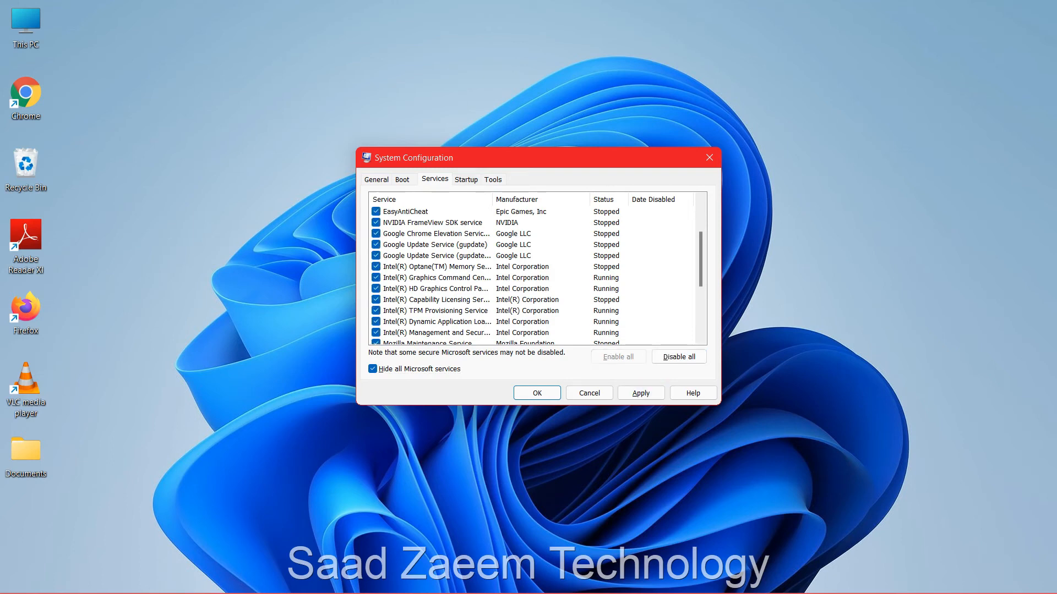
Step: Open Task Manager from System Configuration's startup settings, reposition its window, and look through the startup apps
{"action": "key", "text": "ctrl+Tab"}
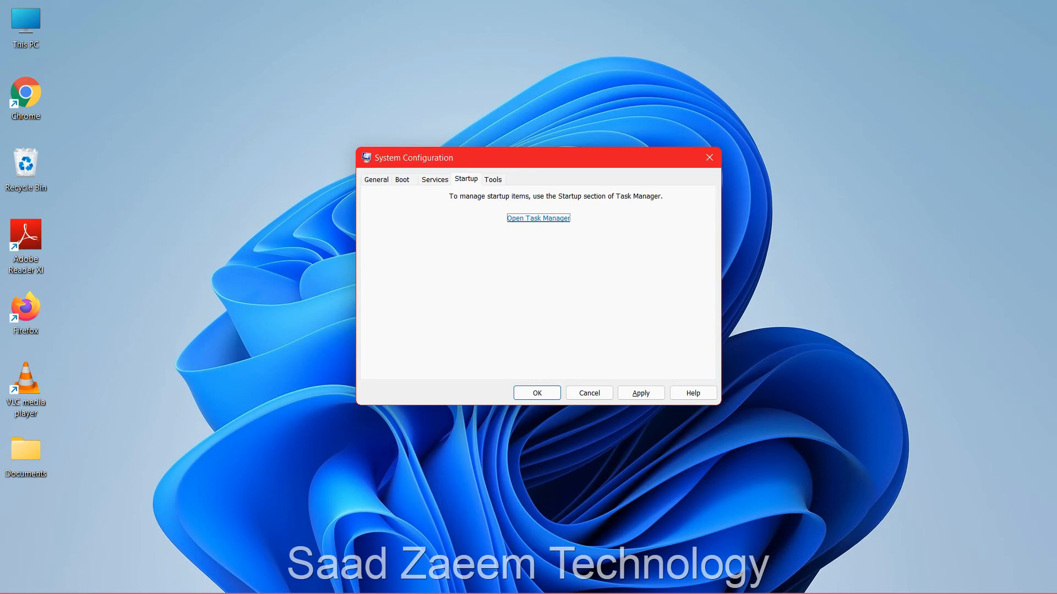
{"action": "key", "text": "Return"}
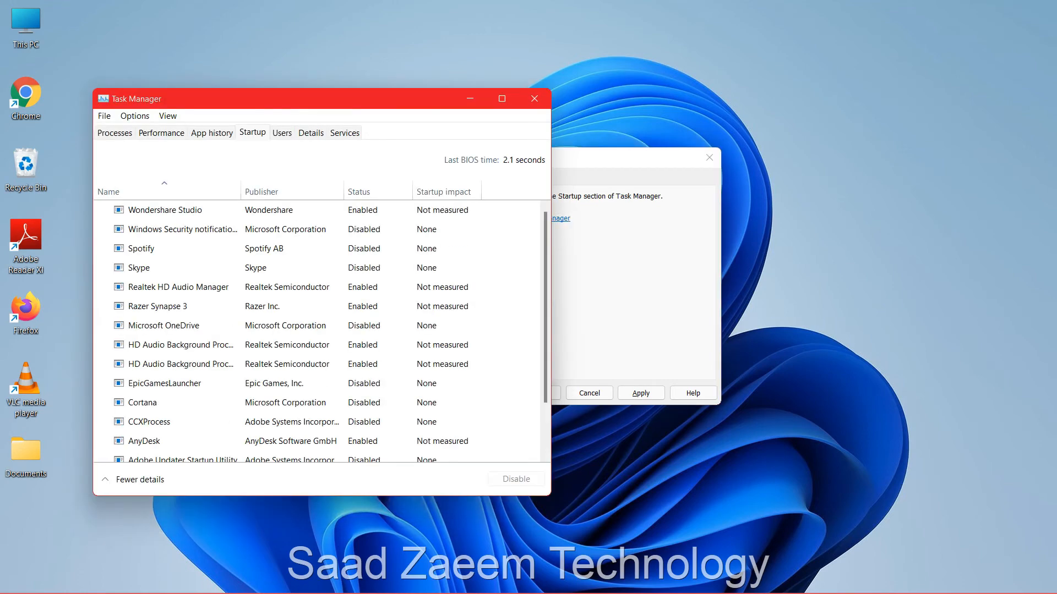
{"action": "left_click_drag", "start_coordinate": [311, 102], "coordinate": [414, 69]}
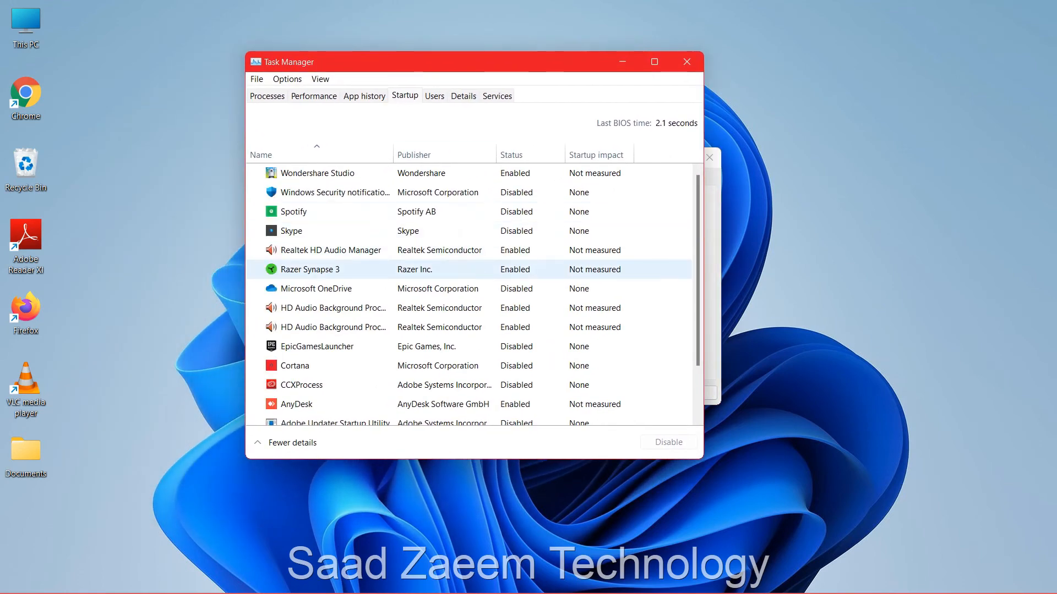
{"action": "scroll", "coordinate": [330, 258], "scroll_direction": "down", "scroll_amount": 1}
{"action": "scroll", "coordinate": [330, 259], "scroll_direction": "down", "scroll_amount": 1}
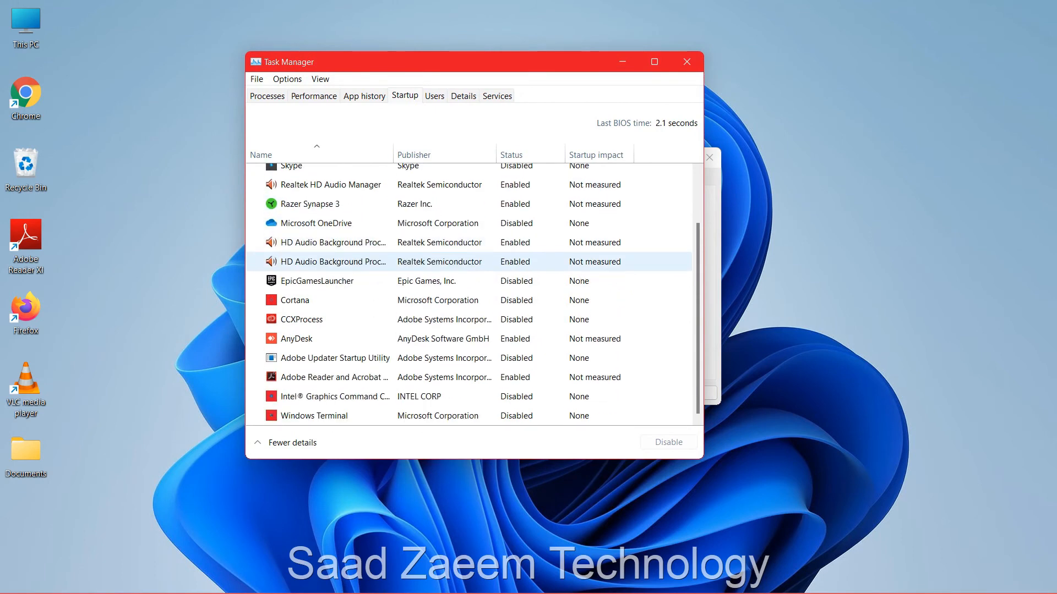
{"action": "scroll", "coordinate": [330, 261], "scroll_direction": "up", "scroll_amount": 3}
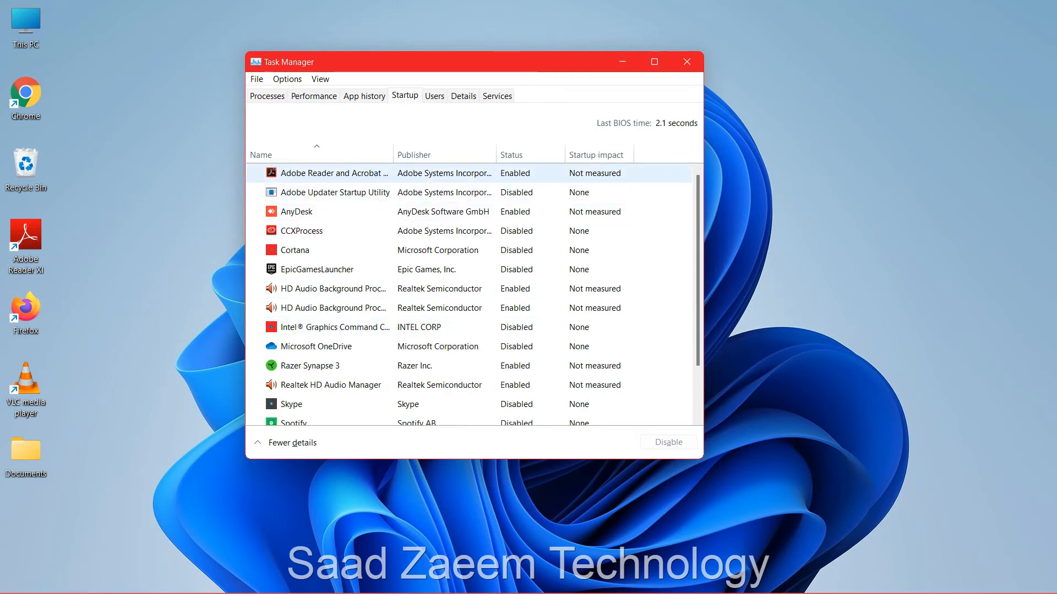
Step: Disable the Adobe Reader and Acrobat and AnyDesk startup apps, and close Task Manager and System Configuration
{"action": "left_click", "coordinate": [334, 173]}
{"action": "left_click", "coordinate": [669, 442]}
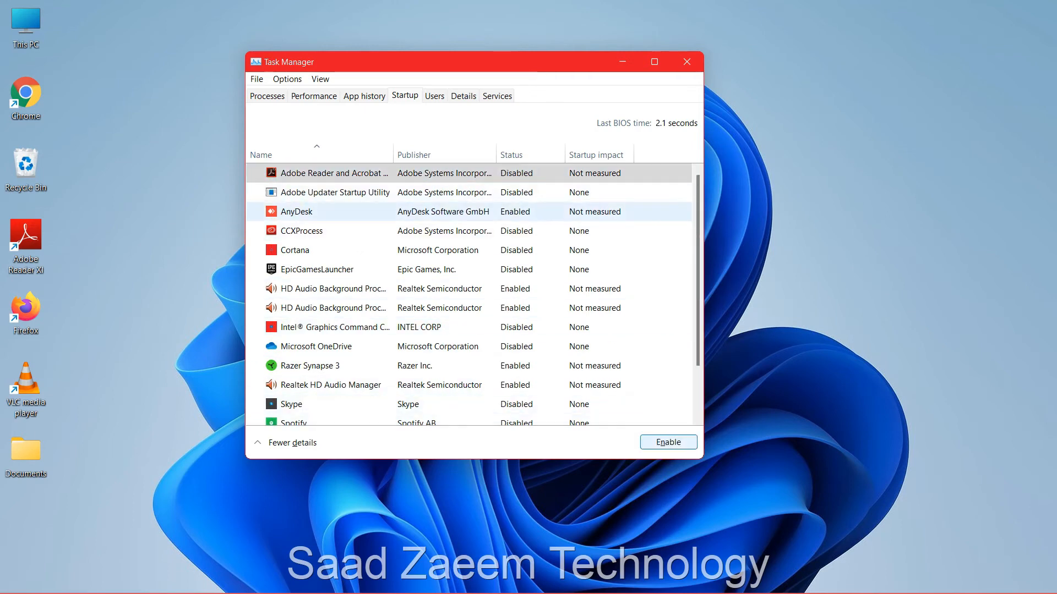
{"action": "left_click", "coordinate": [334, 212]}
{"action": "left_click", "coordinate": [668, 442]}
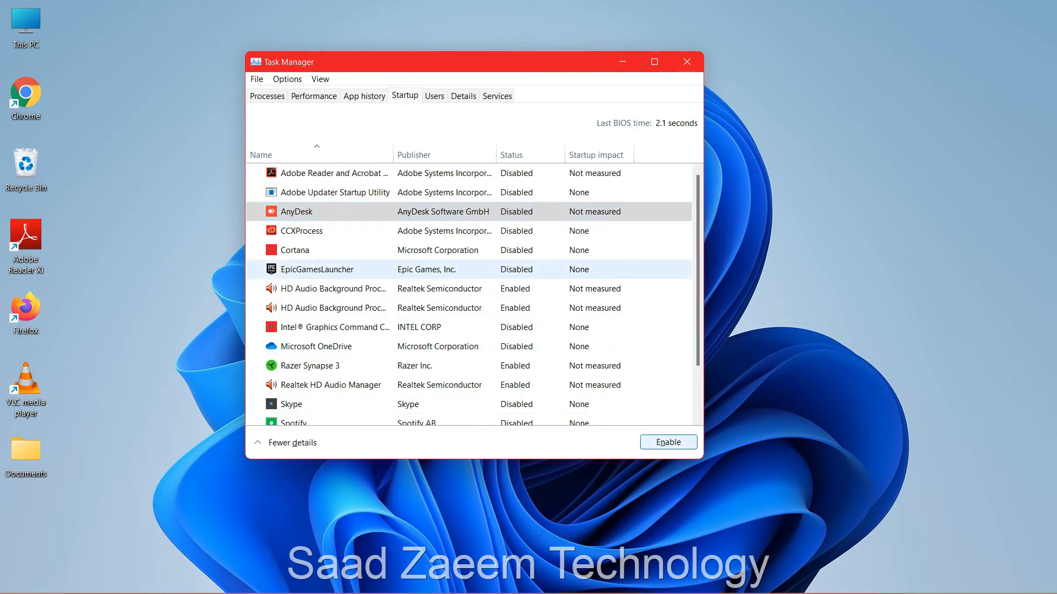
{"action": "left_click", "coordinate": [334, 289]}
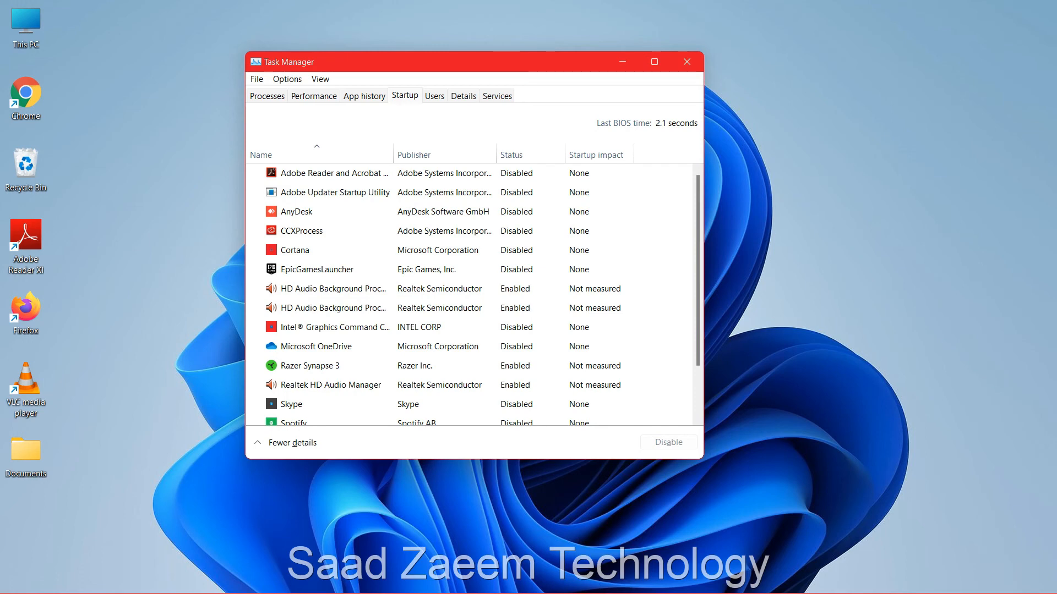
{"action": "key", "text": "alt+F4"}
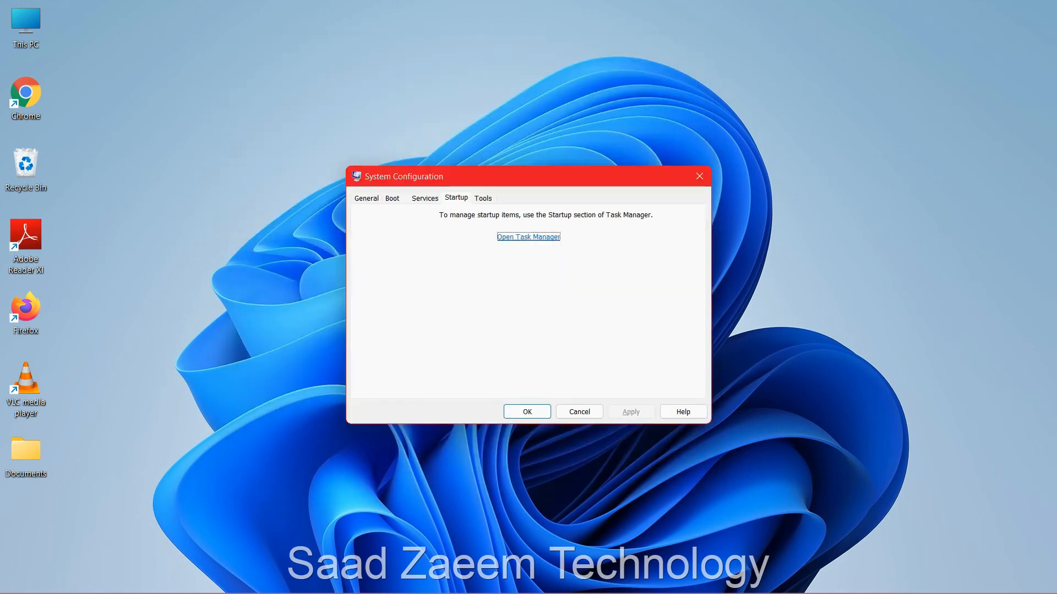
{"action": "key", "text": "alt+F4"}
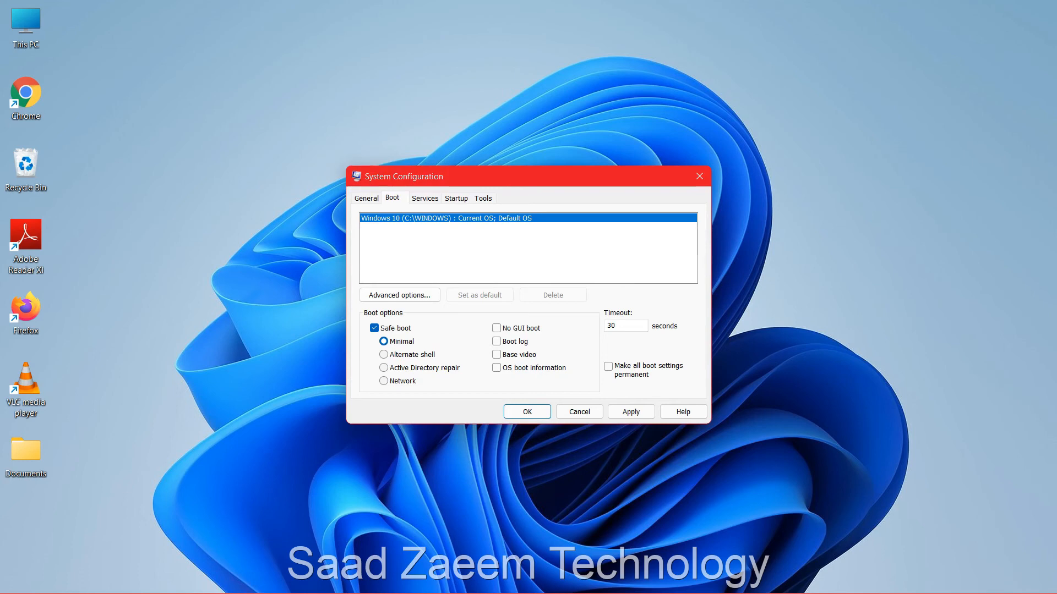
Step: Turn off Safe boot in System Configuration, accept the change, and dismiss the restart prompt without restarting
{"action": "key", "text": "super"}
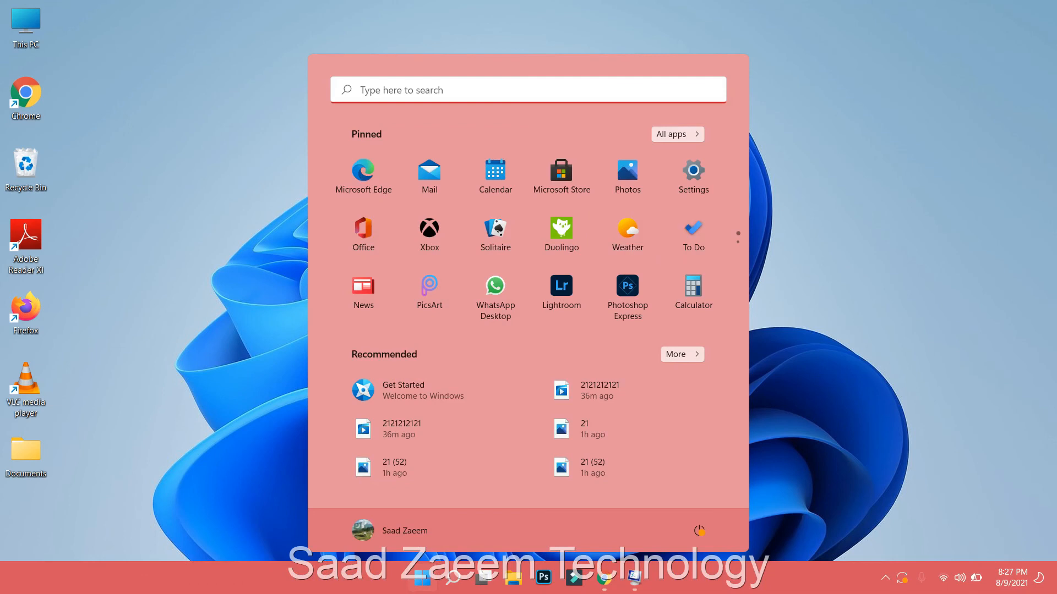
{"action": "key", "text": "super"}
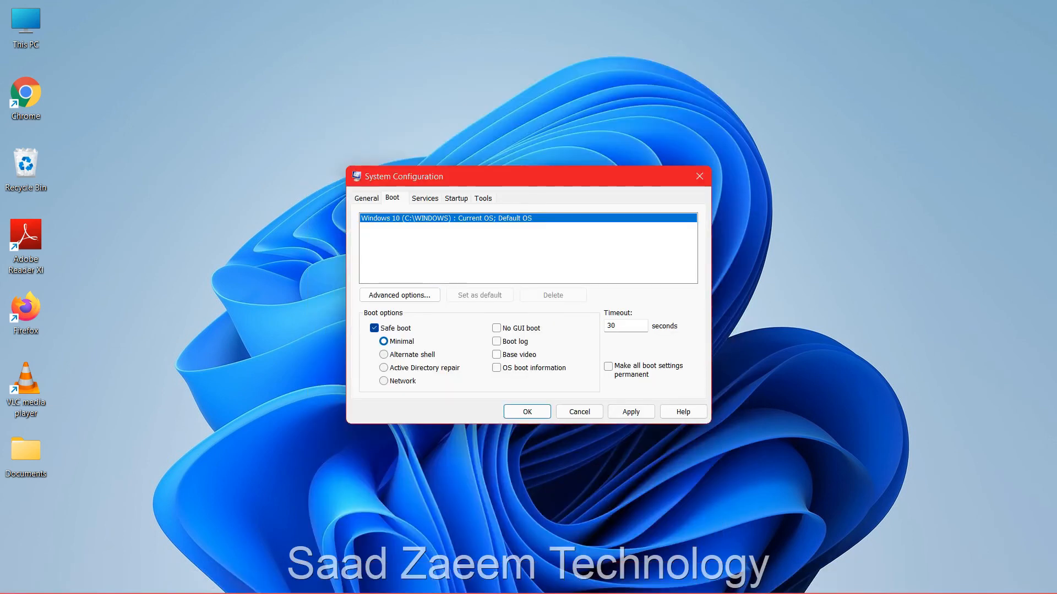
{"action": "left_click", "coordinate": [374, 328]}
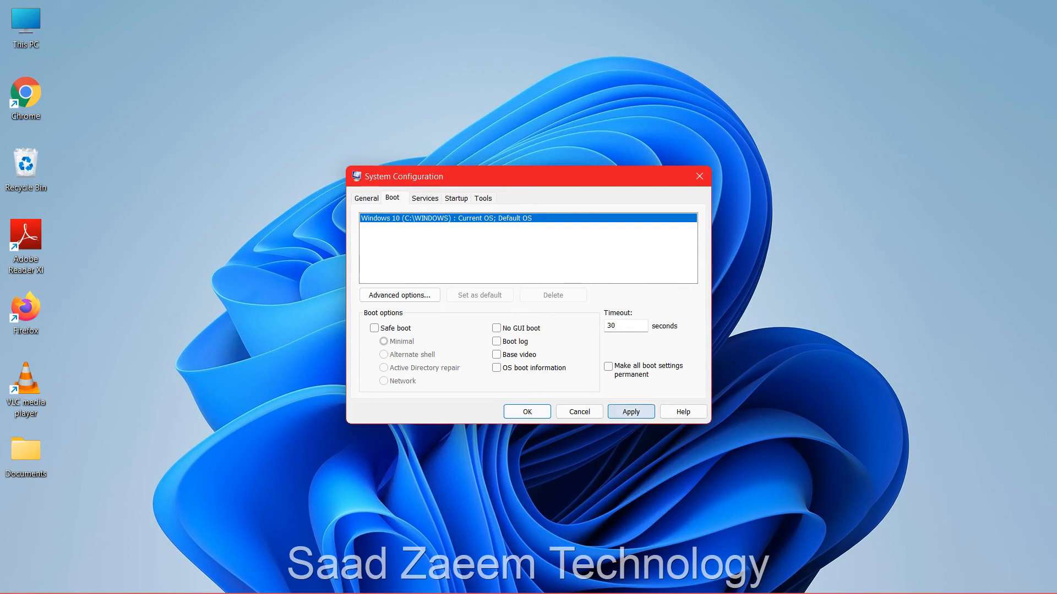
{"action": "left_click", "coordinate": [528, 412]}
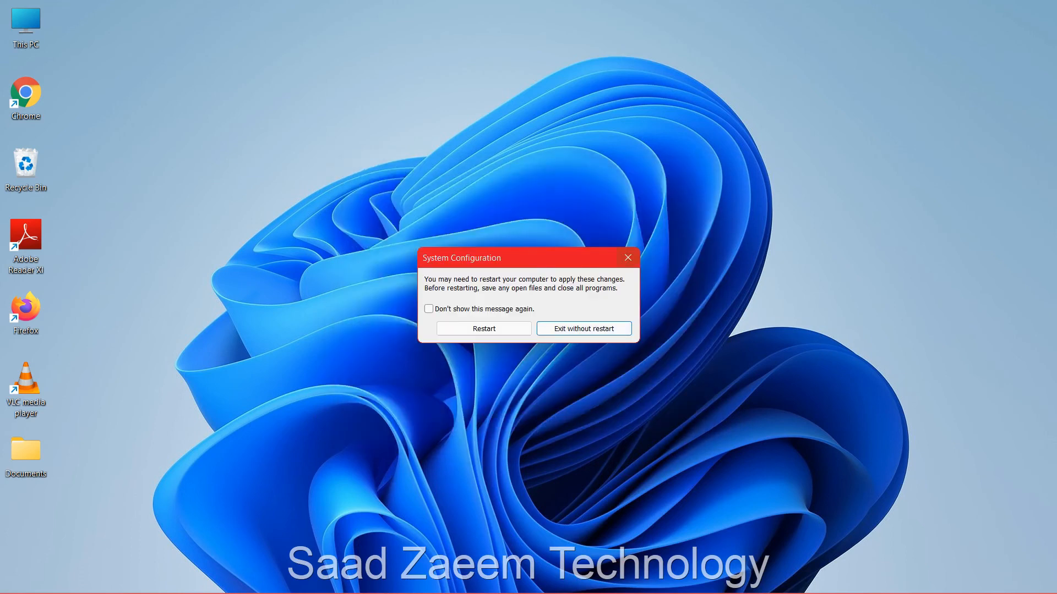
{"action": "left_click", "coordinate": [628, 257]}
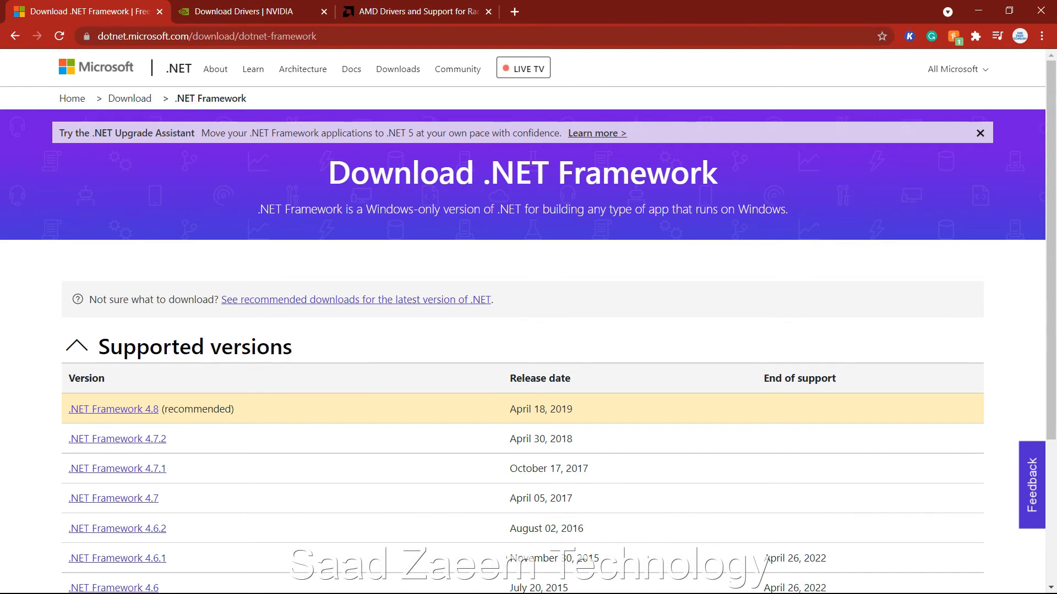
Step: Open the download page for the recommended .NET Framework 4.8 version
{"action": "scroll", "coordinate": [523, 322], "scroll_direction": "down", "scroll_amount": 1}
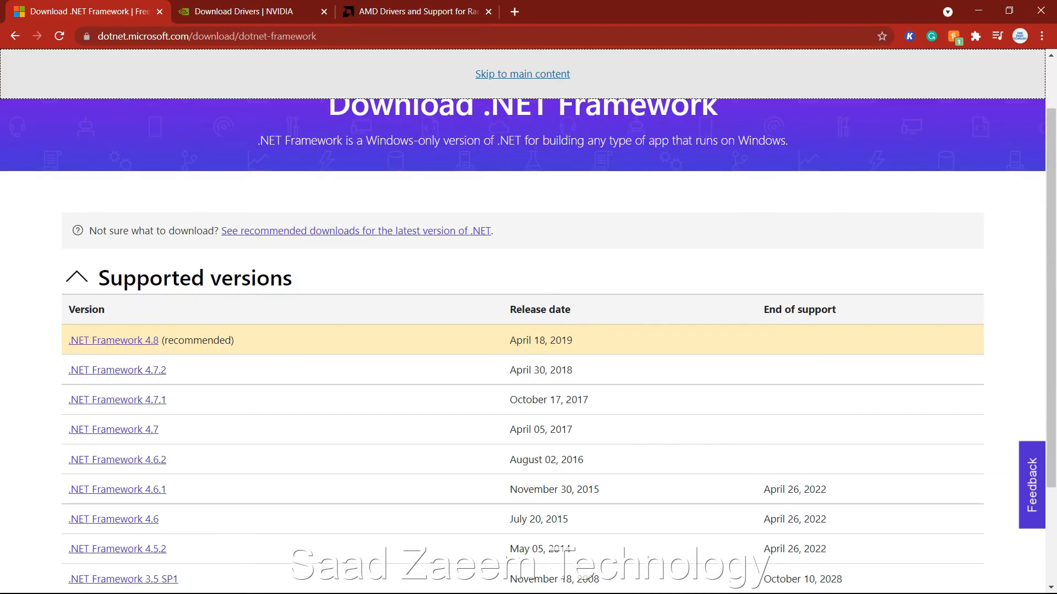
{"action": "left_click", "coordinate": [113, 341]}
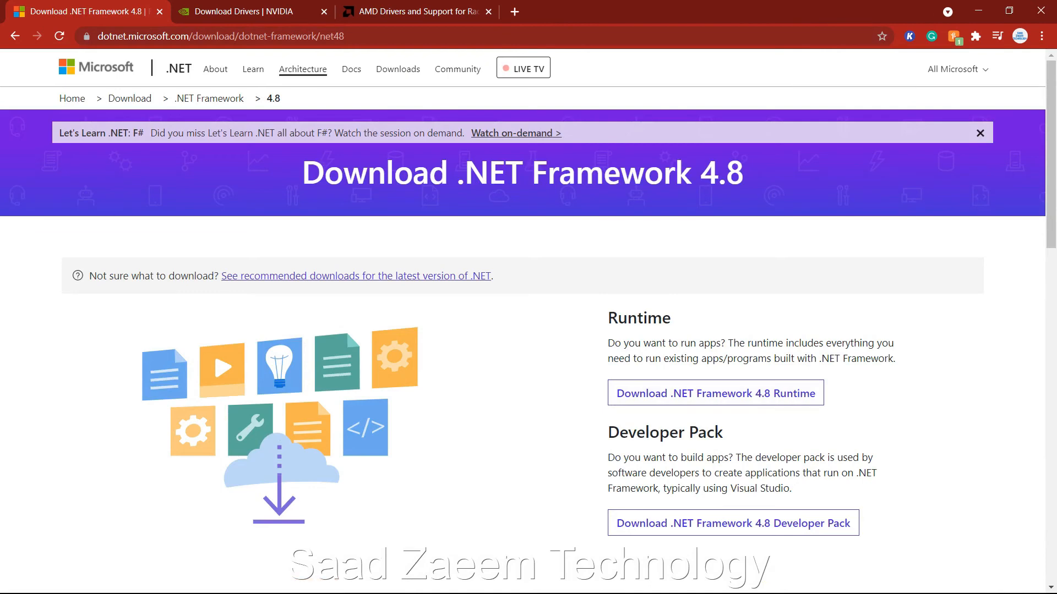
Step: View the product types offered on NVIDIA's driver download page and switch to the AMD drivers page
{"action": "left_click", "coordinate": [242, 11]}
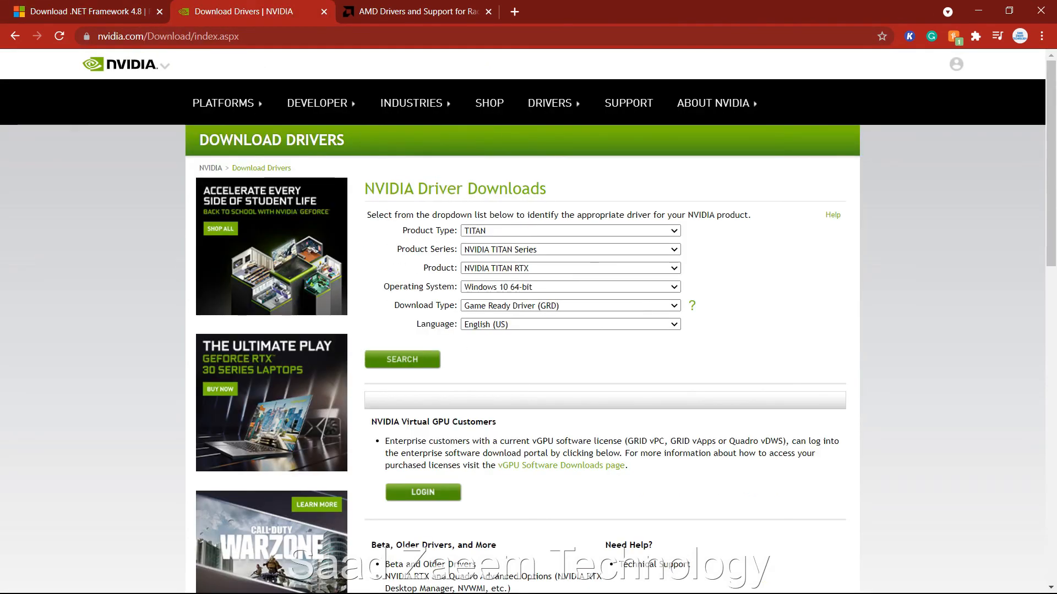
{"action": "left_click", "coordinate": [570, 231]}
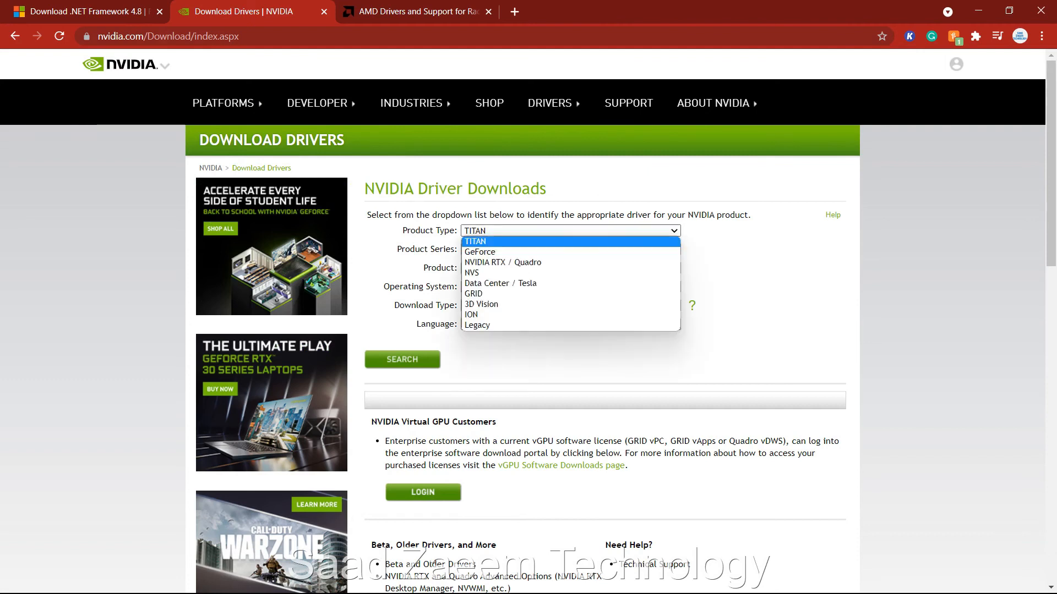
{"action": "left_click", "coordinate": [570, 231]}
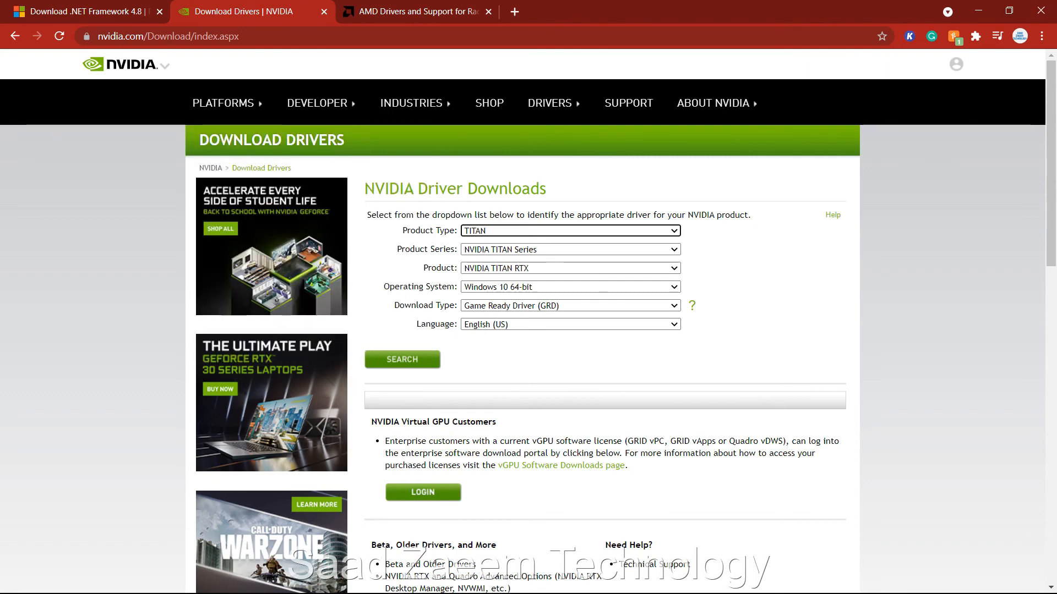
{"action": "key", "text": "ctrl+Tab"}
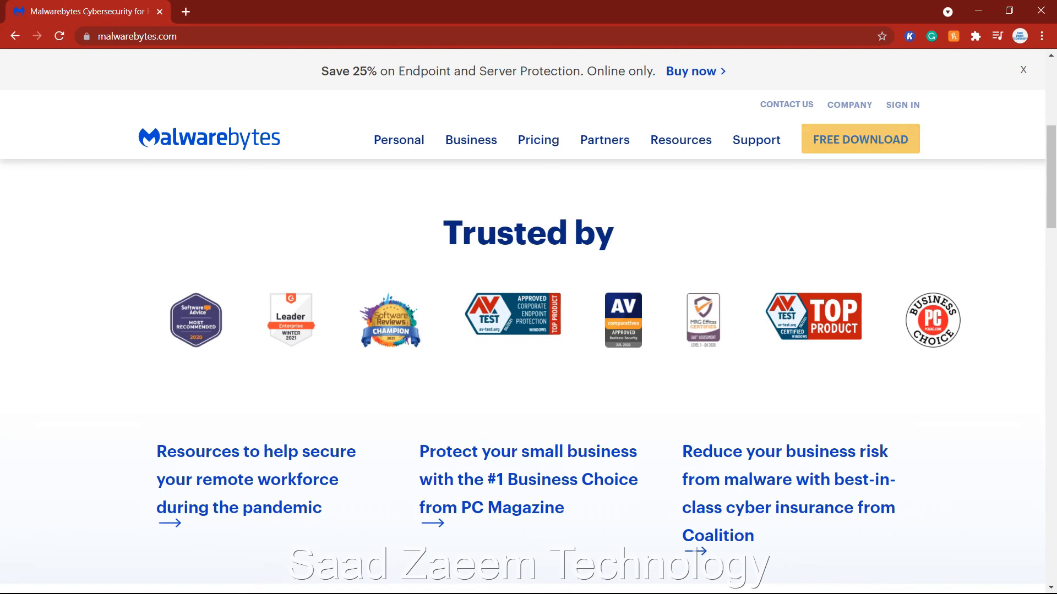
{"action": "key", "text": "ctrl+l"}
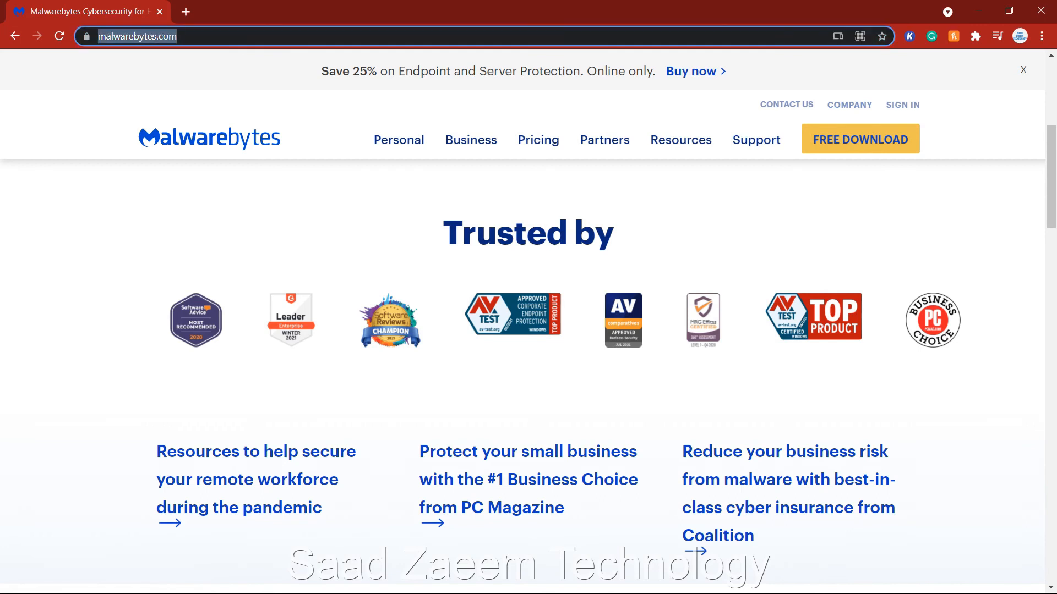
{"action": "left_click", "coordinate": [233, 36]}
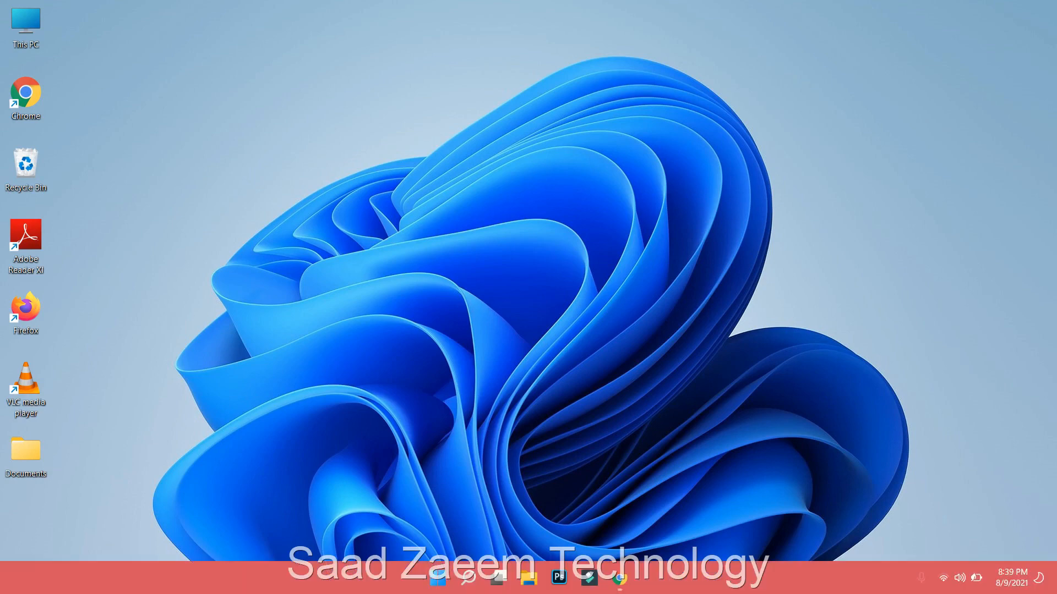
Step: Search for "cmd", open Command Prompt as administrator, and move its window toward the middle of the desktop
{"action": "key", "text": "super"}
{"action": "type", "text": "cmd"}
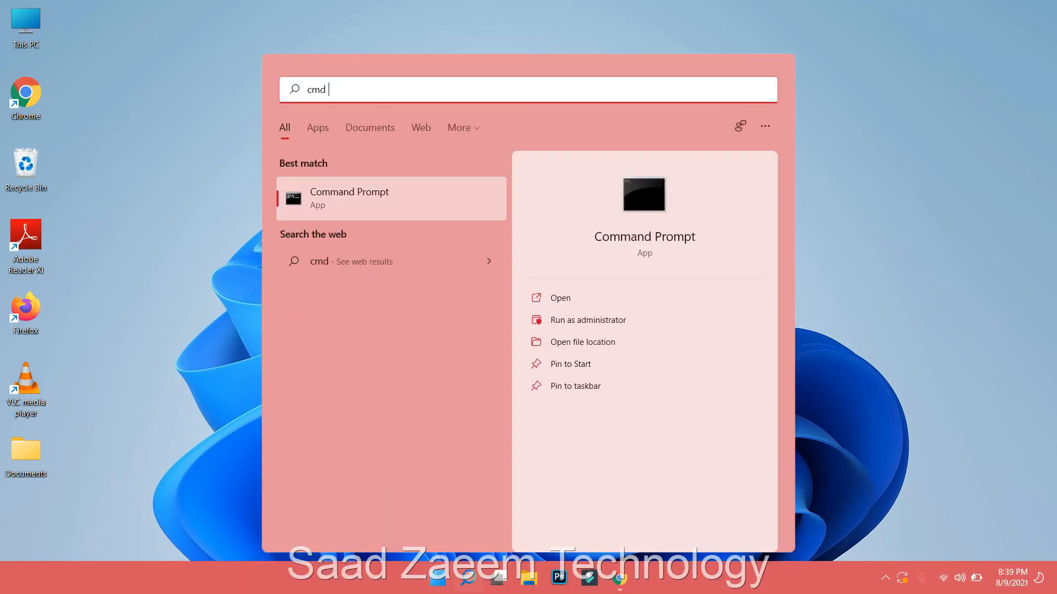
{"action": "right_click", "coordinate": [370, 193]}
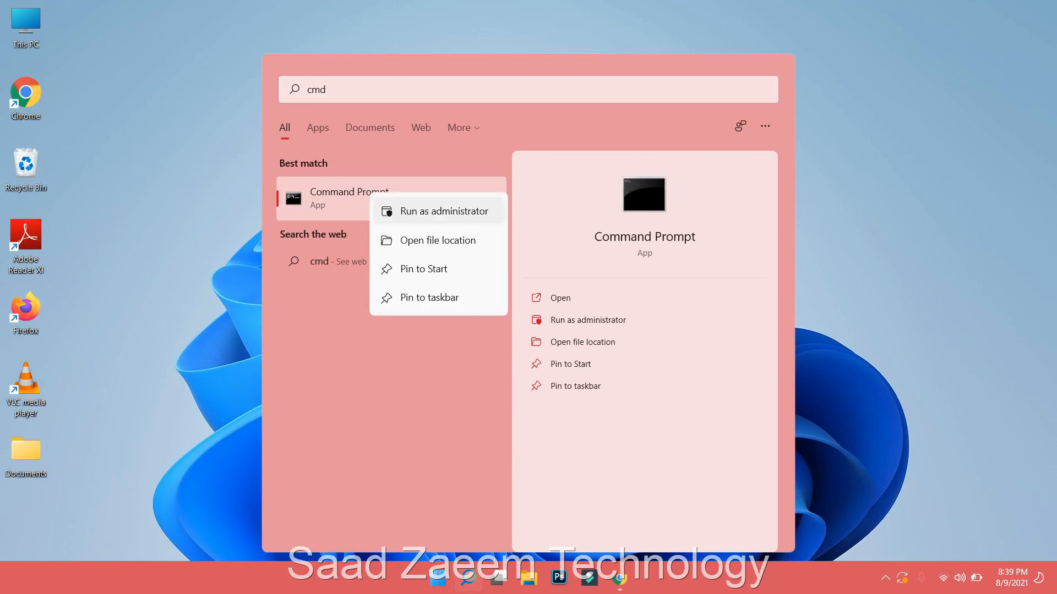
{"action": "left_click", "coordinate": [443, 212]}
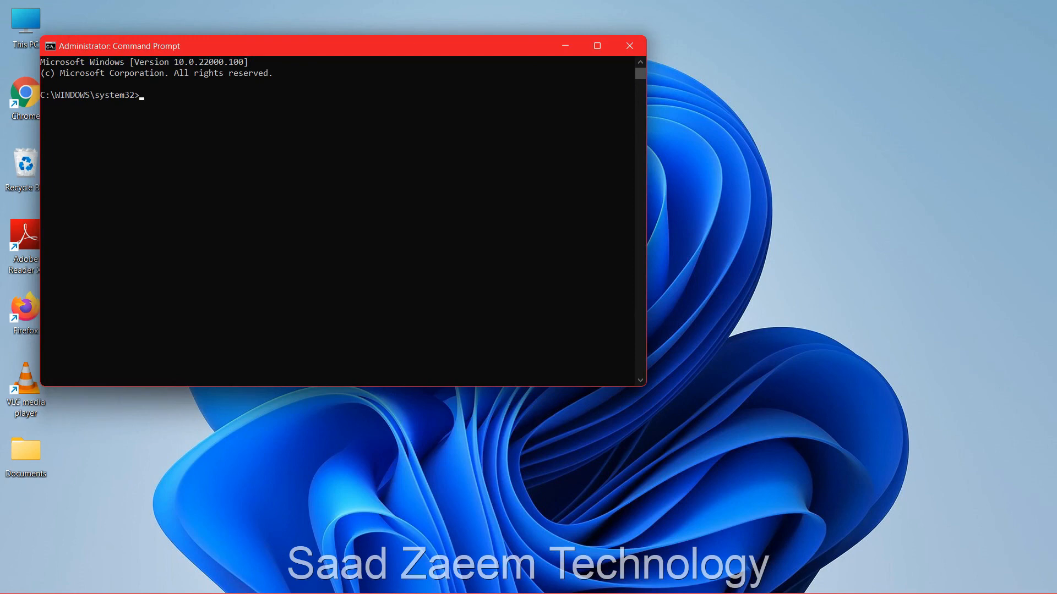
{"action": "left_click_drag", "start_coordinate": [409, 45], "coordinate": [600, 64]}
Step: Run the system file check with the command sfc /scannow
{"action": "type", "text": "sf"}
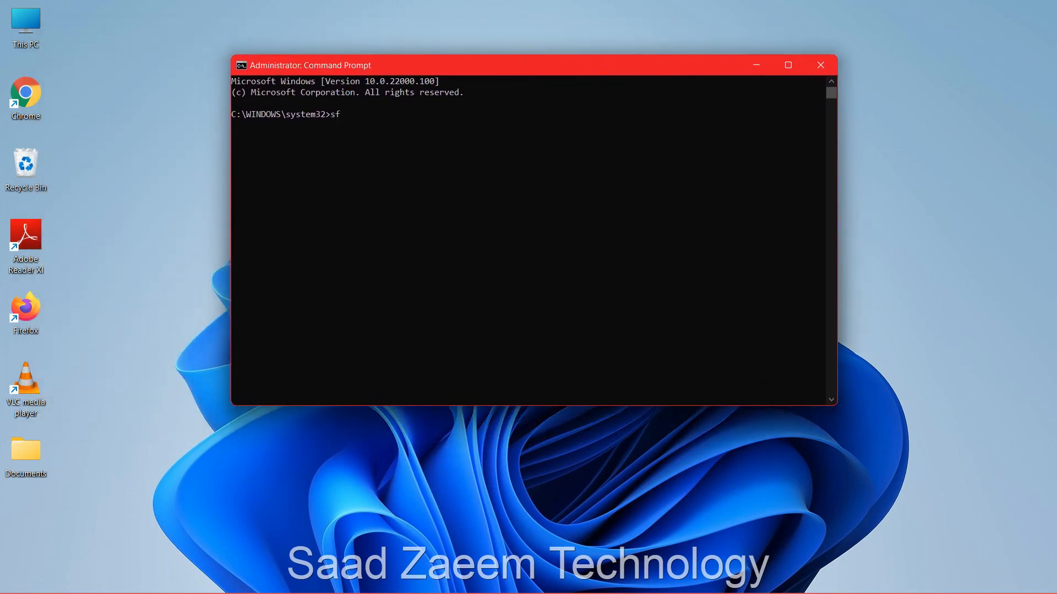
{"action": "type", "text": "c /scannow"}
{"action": "key", "text": "Return"}
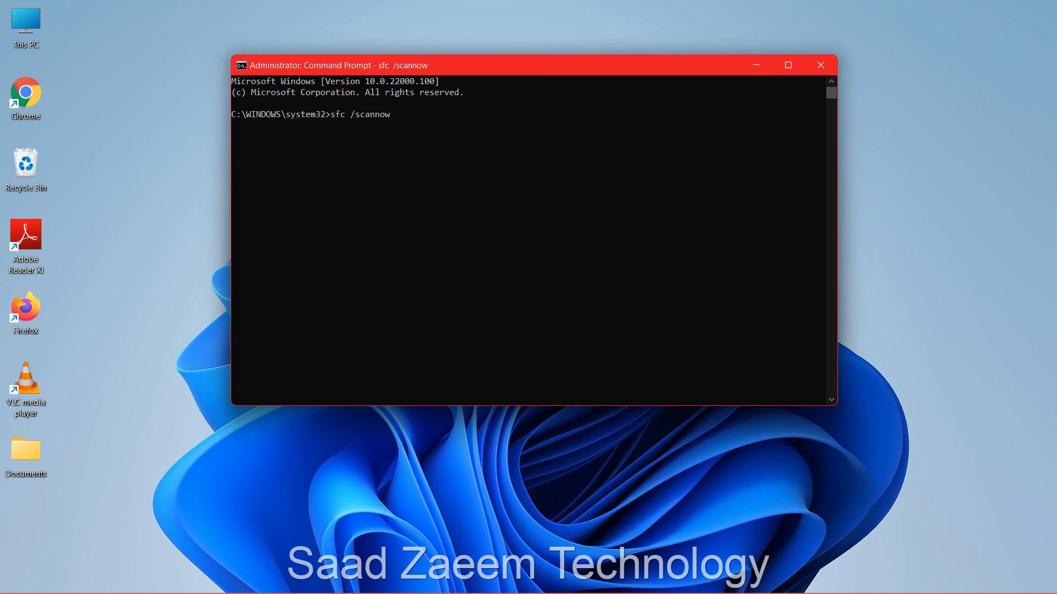